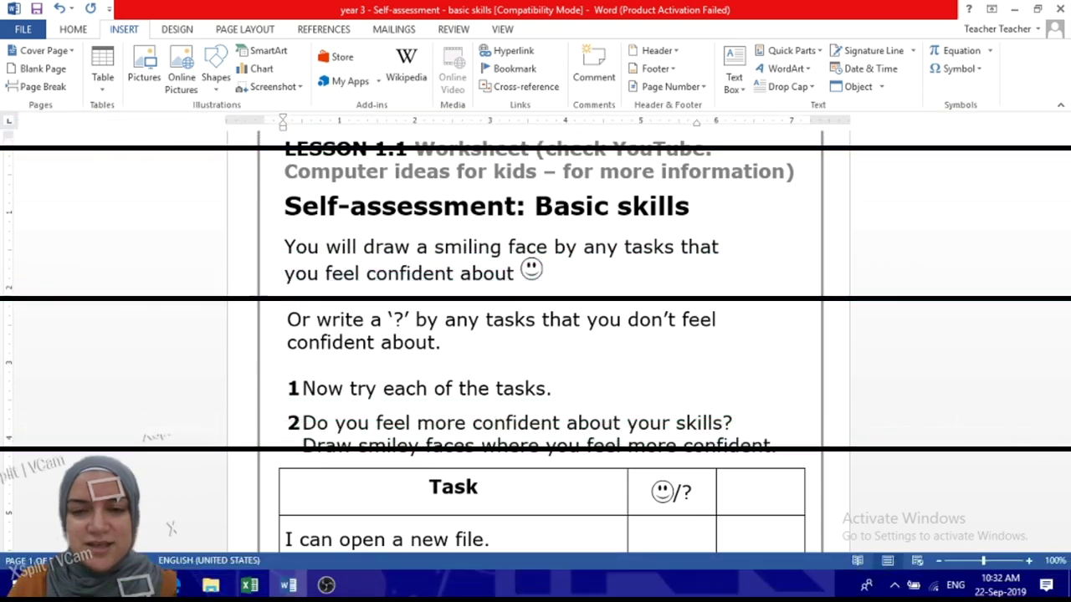
- Read the worksheet's instructions and task table, and place the cursor in the smiley/? cell for "I can open a new file."
scroll(540, 269, "up", 1)
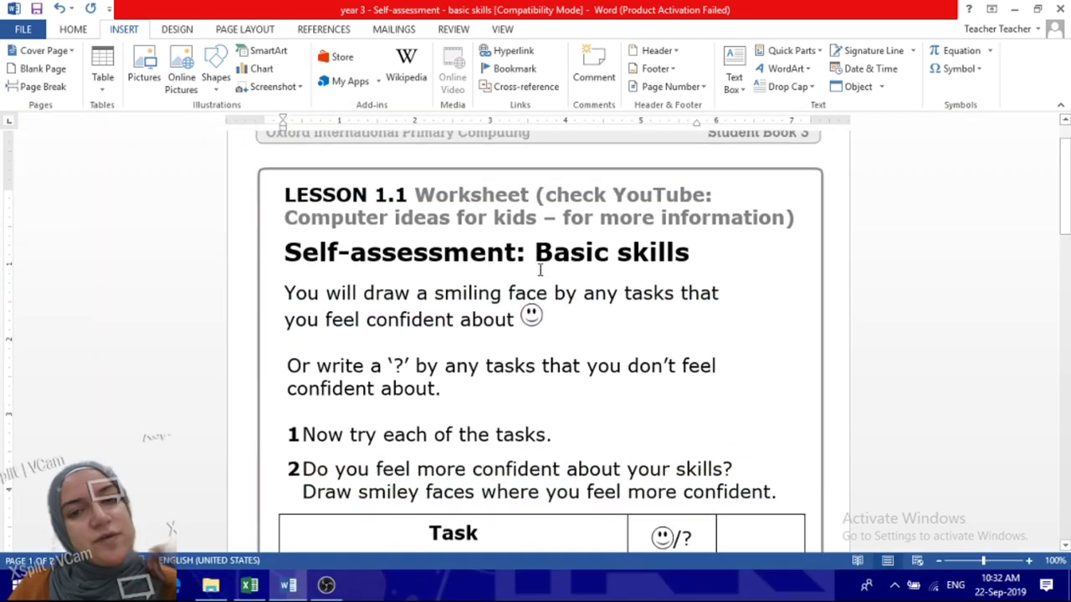
scroll(540, 270, "up", 1)
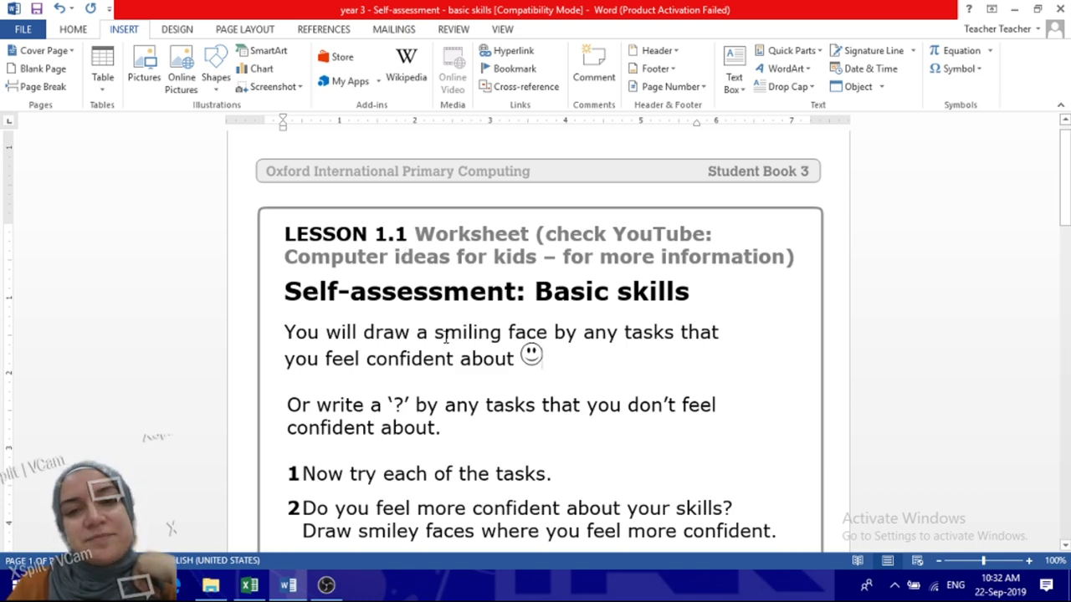
scroll(443, 336, "down", 3)
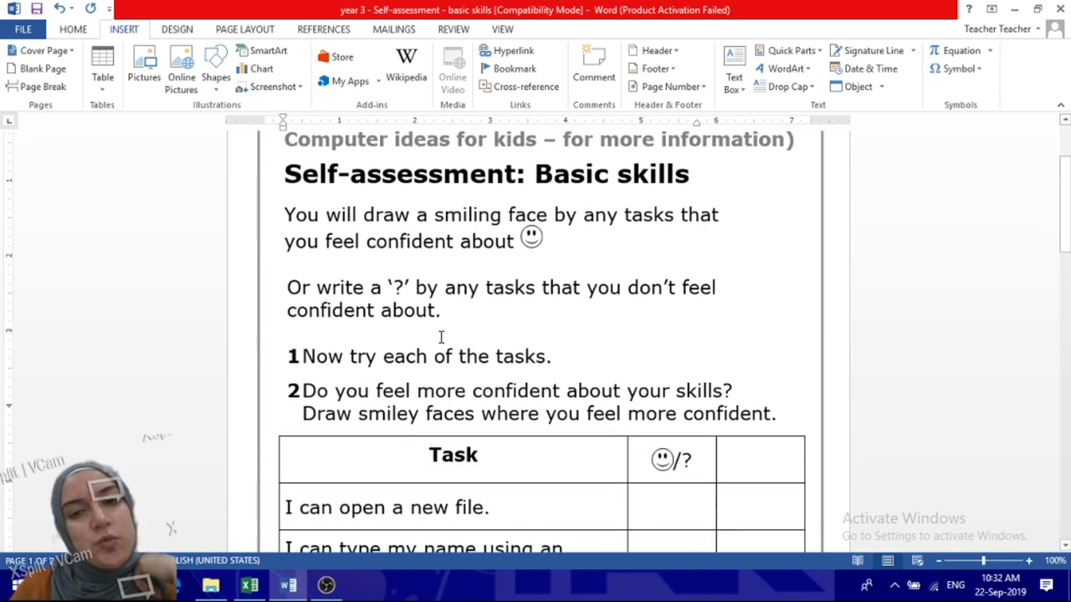
scroll(442, 336, "up", 1)
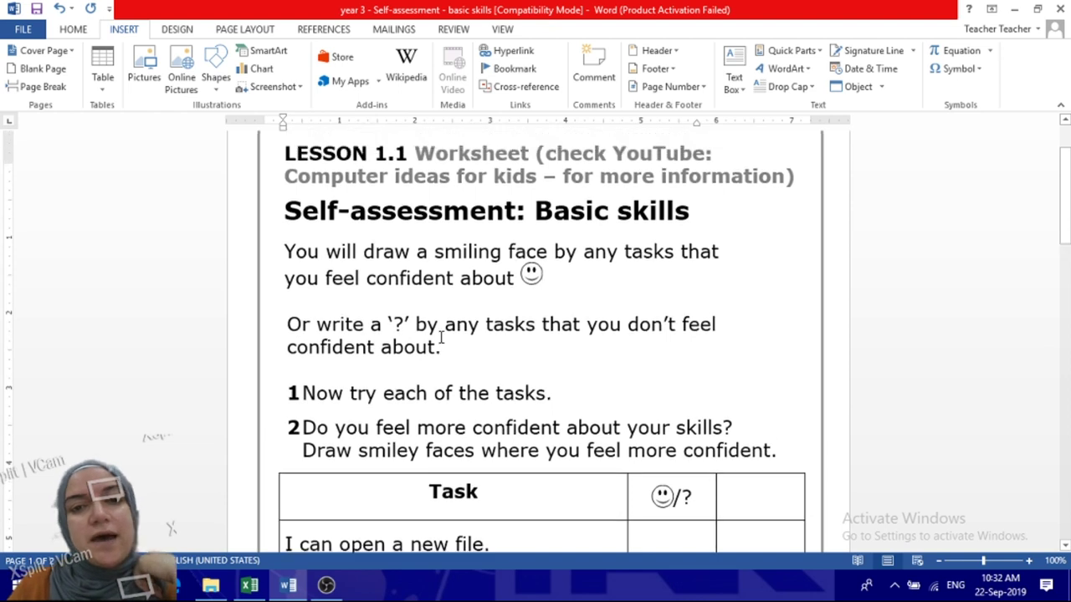
scroll(442, 336, "up", 1)
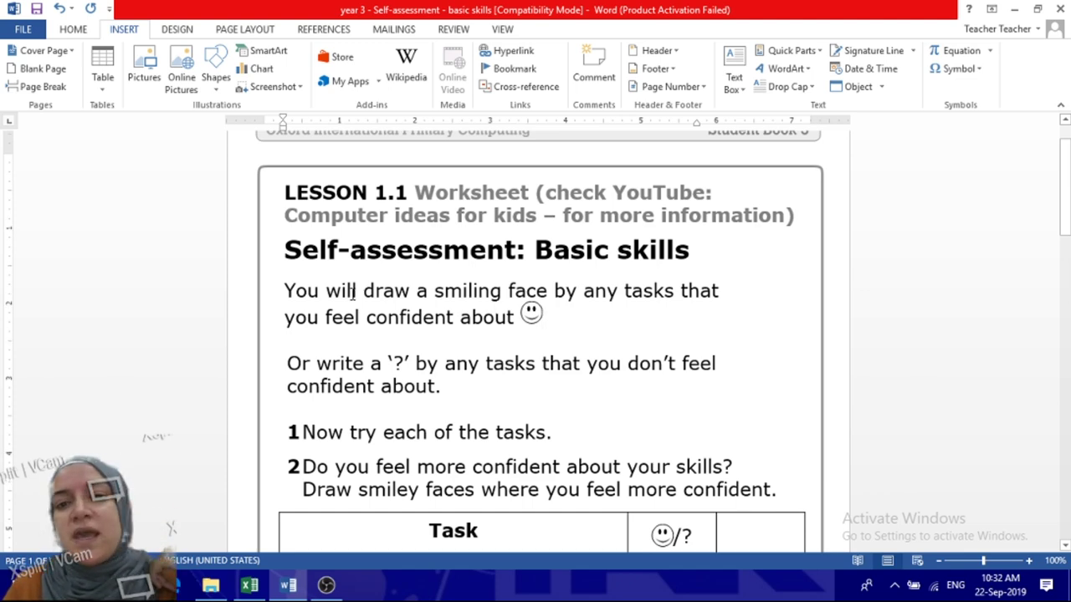
scroll(353, 293, "down", 1)
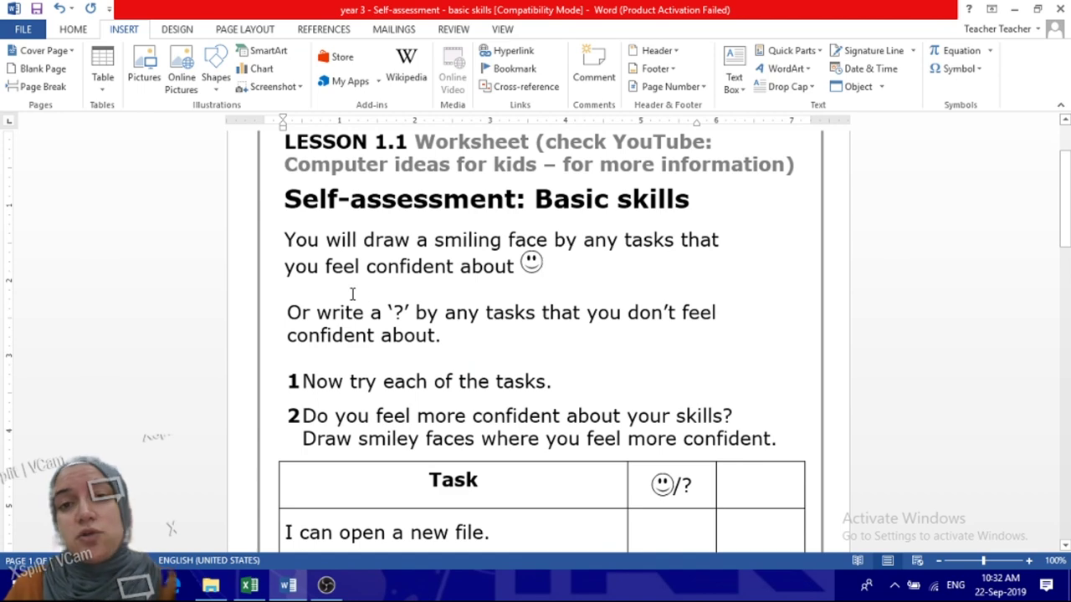
scroll(382, 304, "up", 2)
scroll(383, 301, "down", 1)
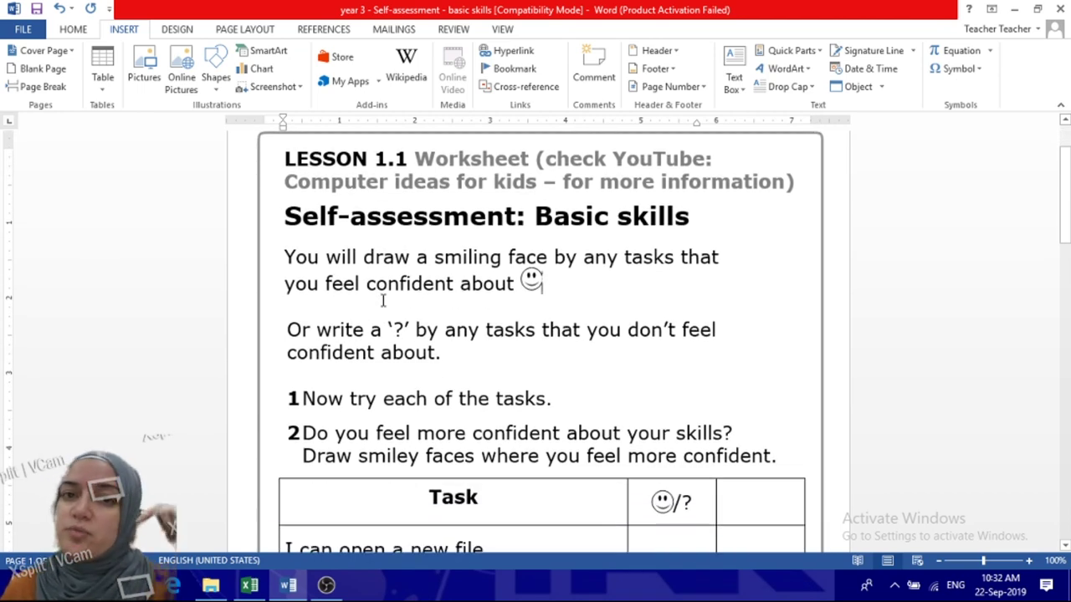
scroll(384, 302, "up", 1)
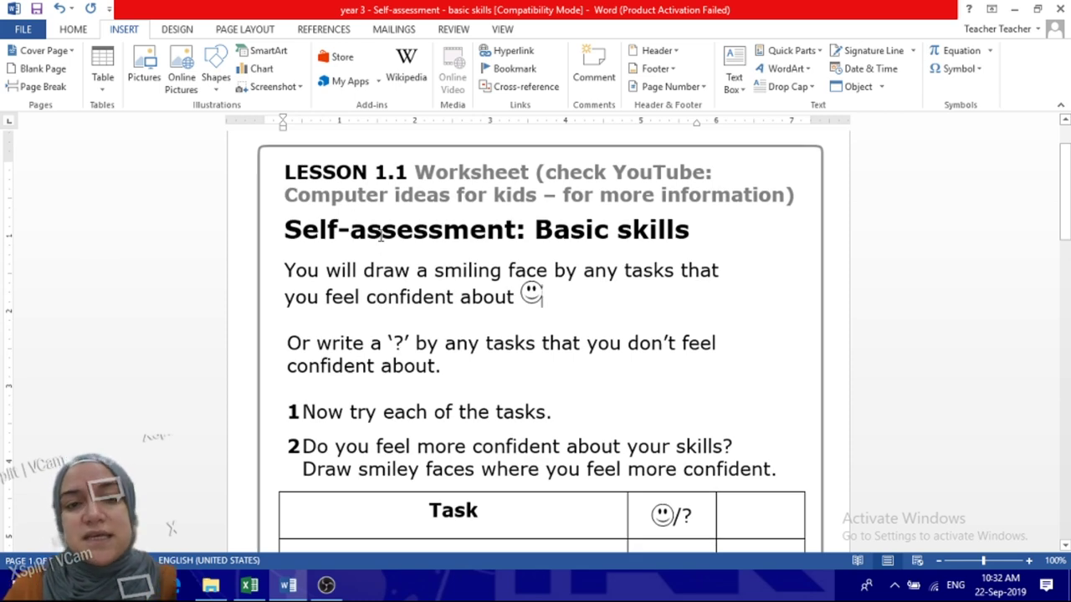
scroll(375, 277, "down", 1)
scroll(372, 271, "up", 1)
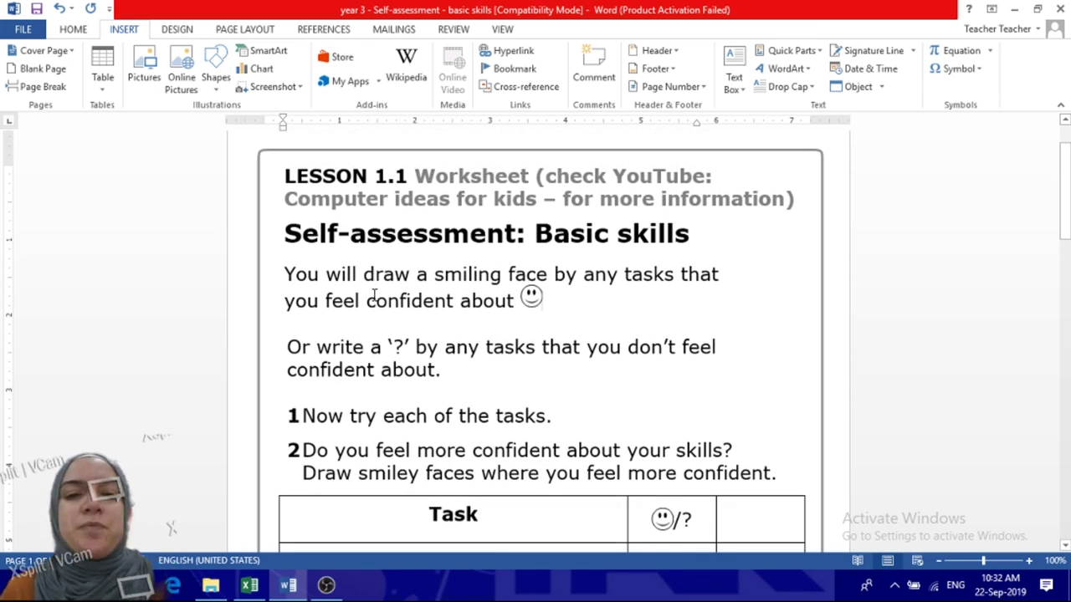
scroll(363, 289, "down", 1)
scroll(363, 288, "down", 1)
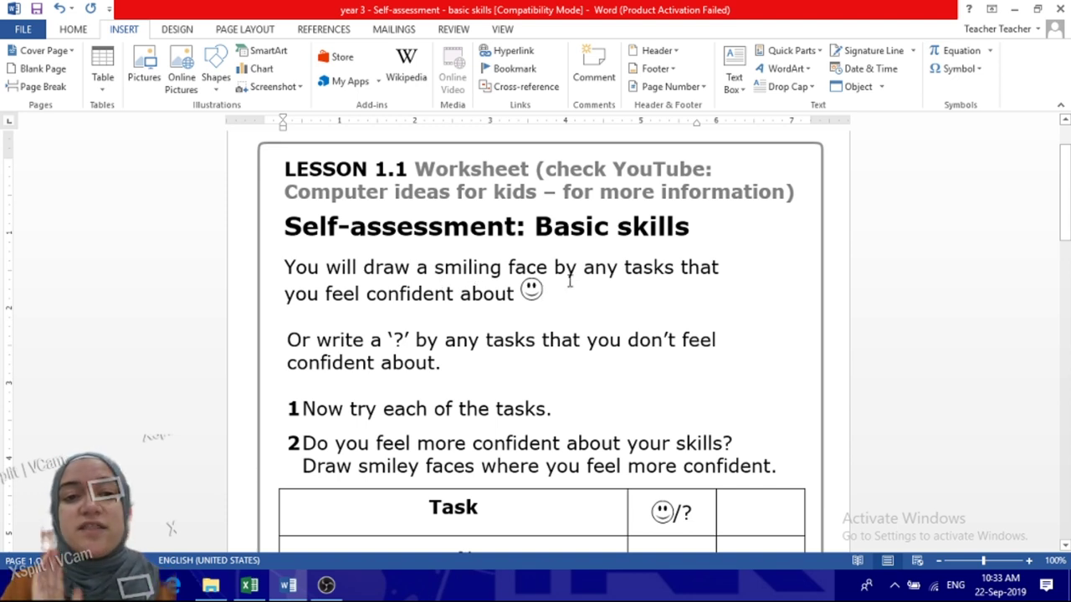
scroll(569, 282, "down", 1)
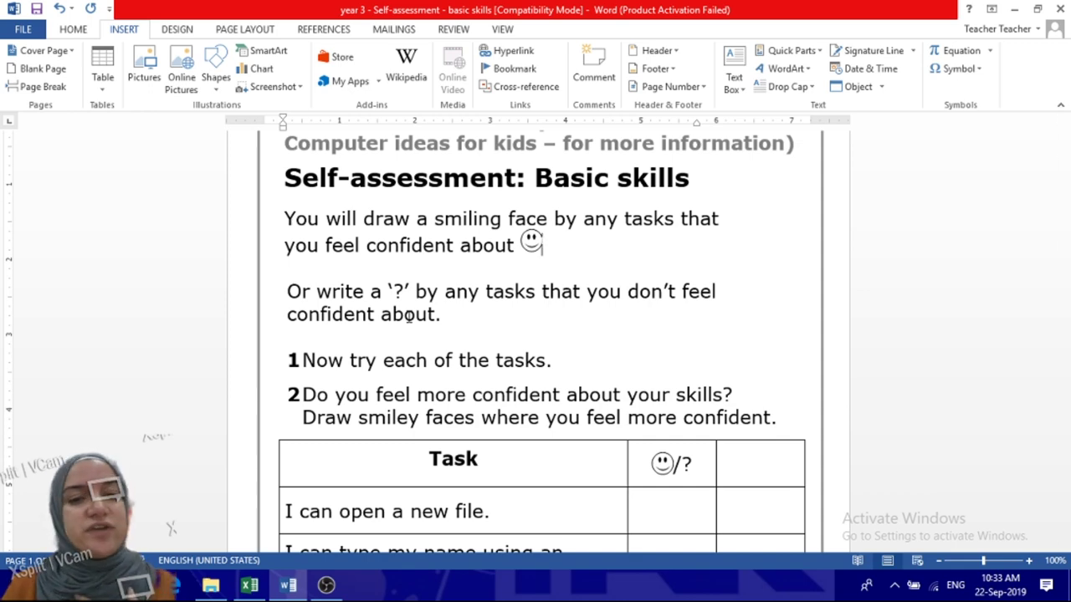
scroll(408, 315, "down", 2)
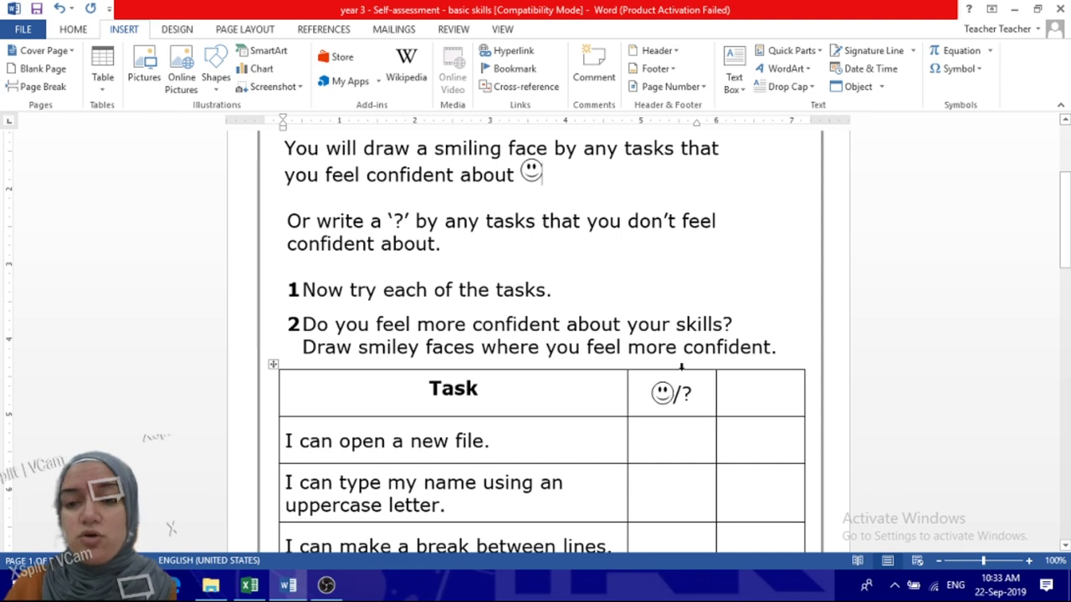
scroll(674, 359, "down", 3)
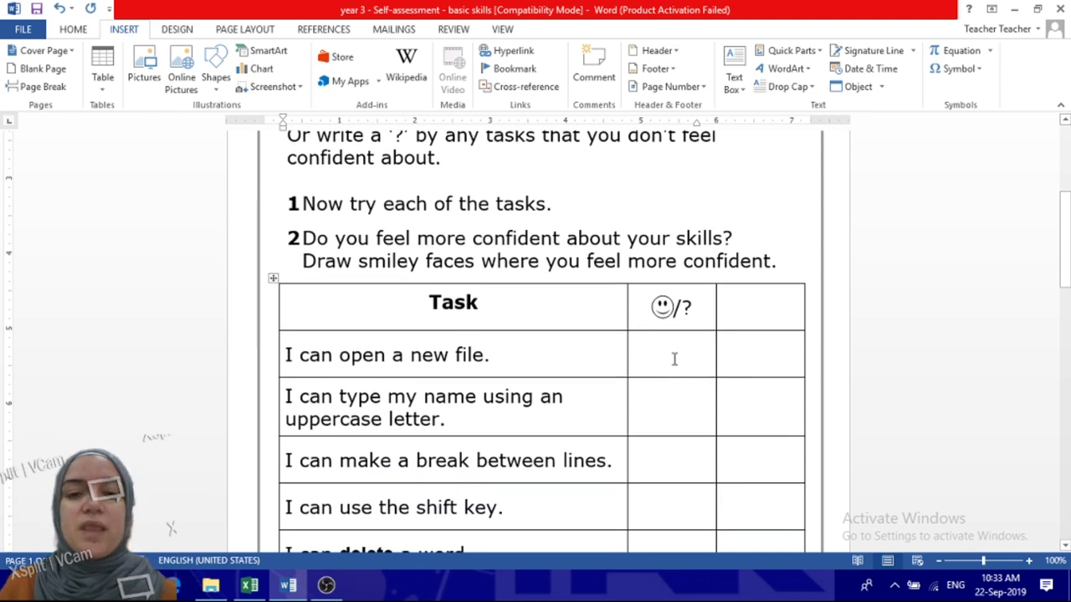
scroll(675, 358, "down", 1)
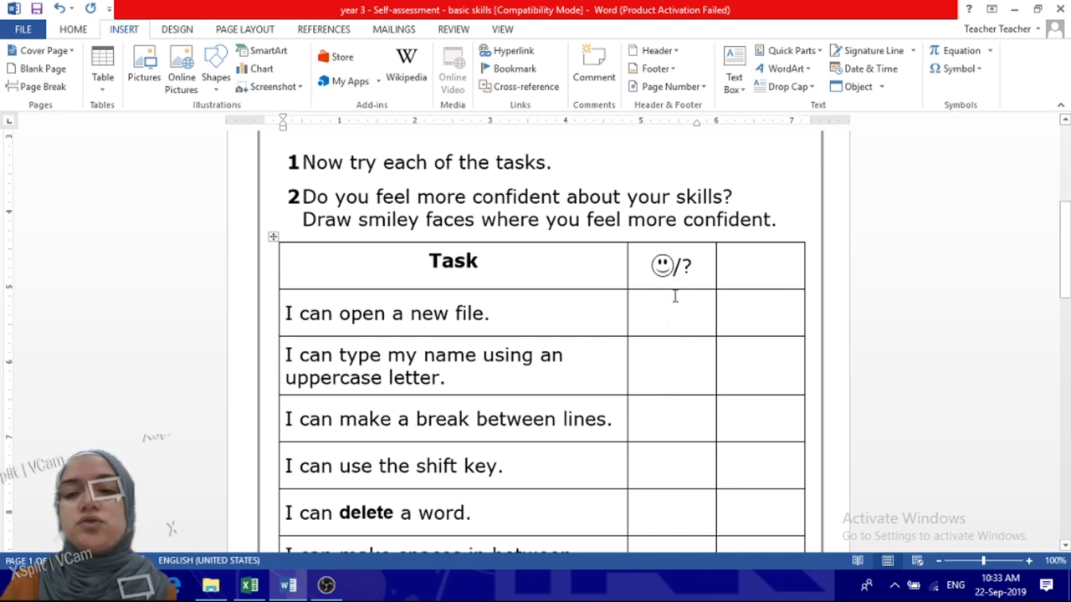
left_click(663, 266)
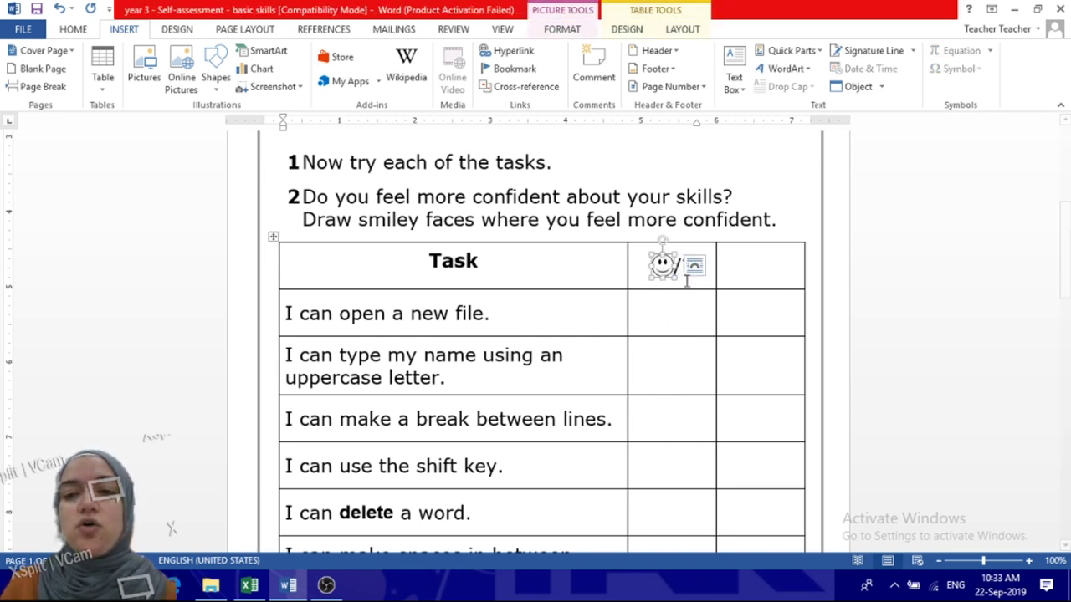
left_click(686, 299)
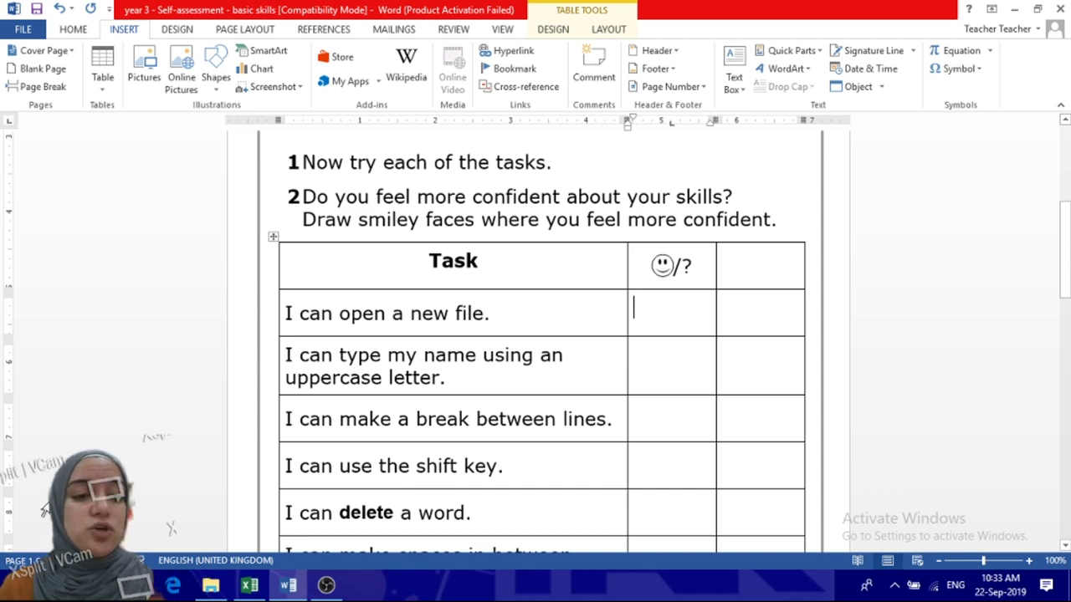
- Start Word from the Microsoft Office 2013 programs, create a blank document, and return to the self-assessment worksheet
left_click(17, 585)
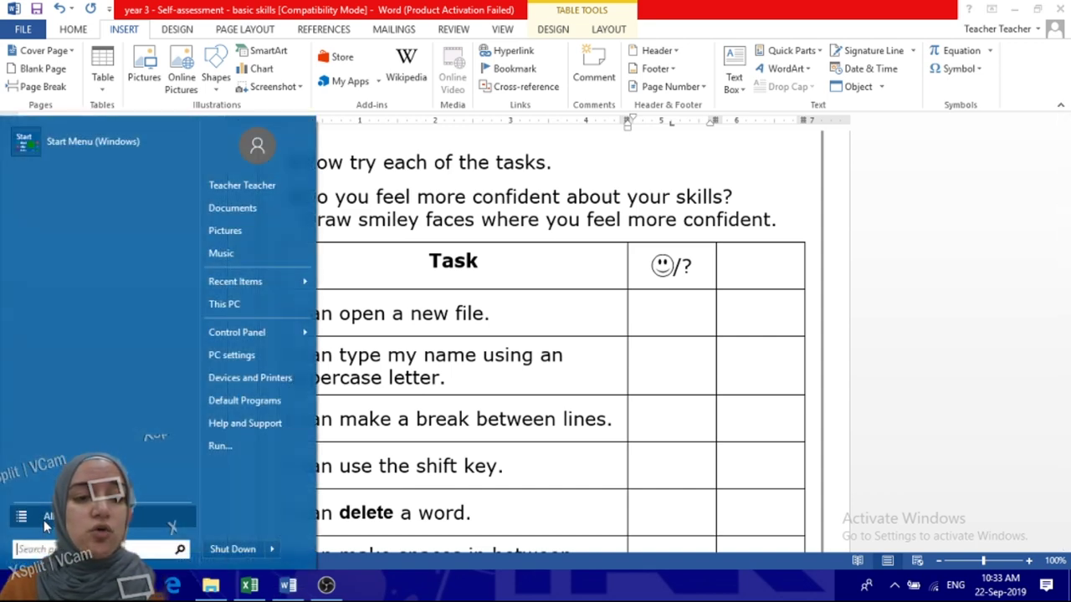
left_click(44, 520)
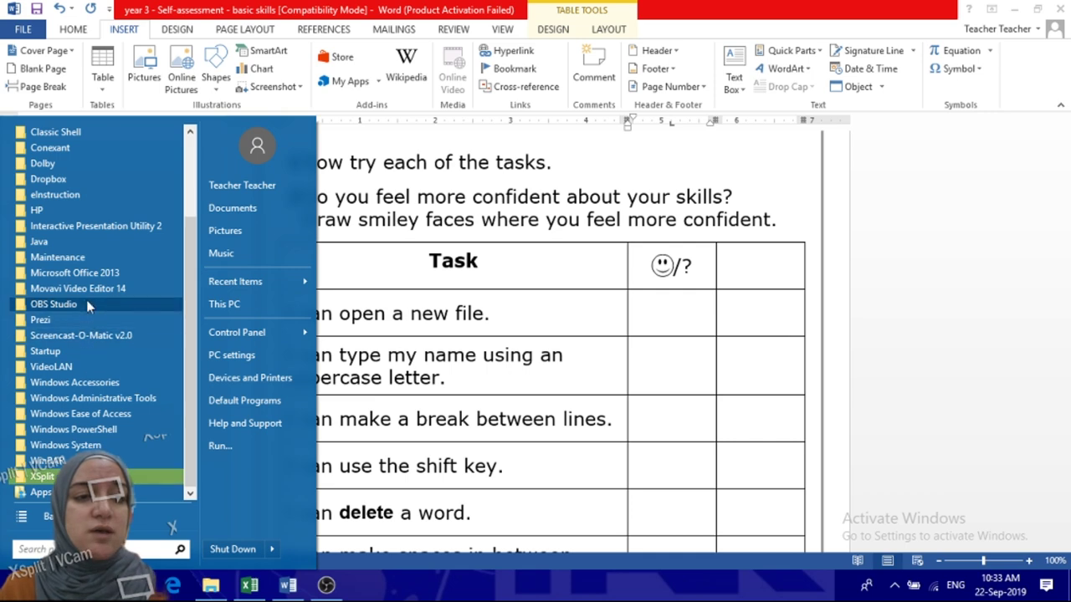
left_click(84, 276)
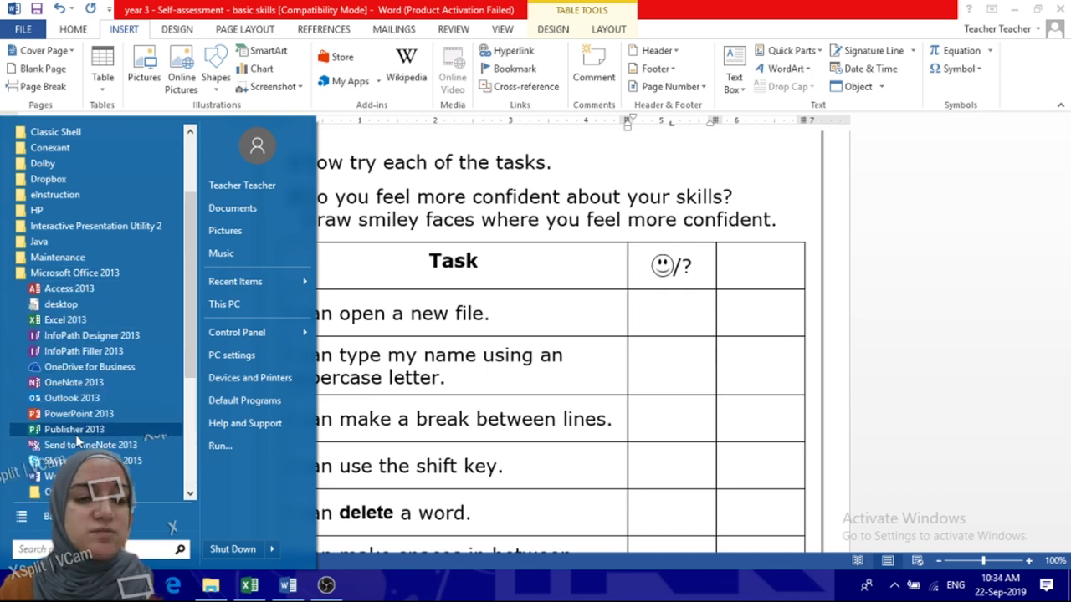
left_click(405, 347)
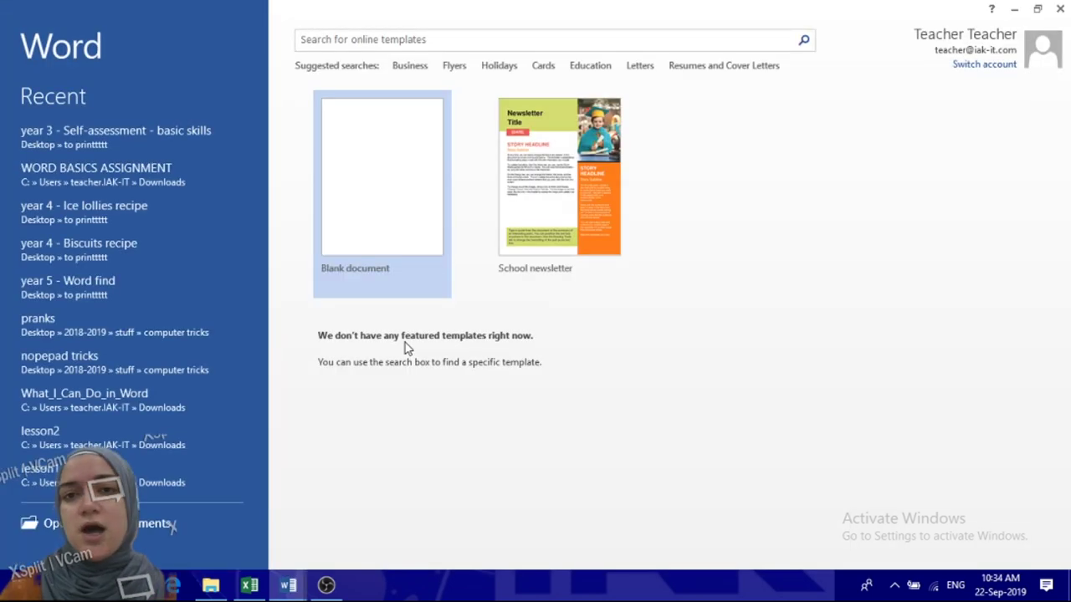
left_click(423, 163)
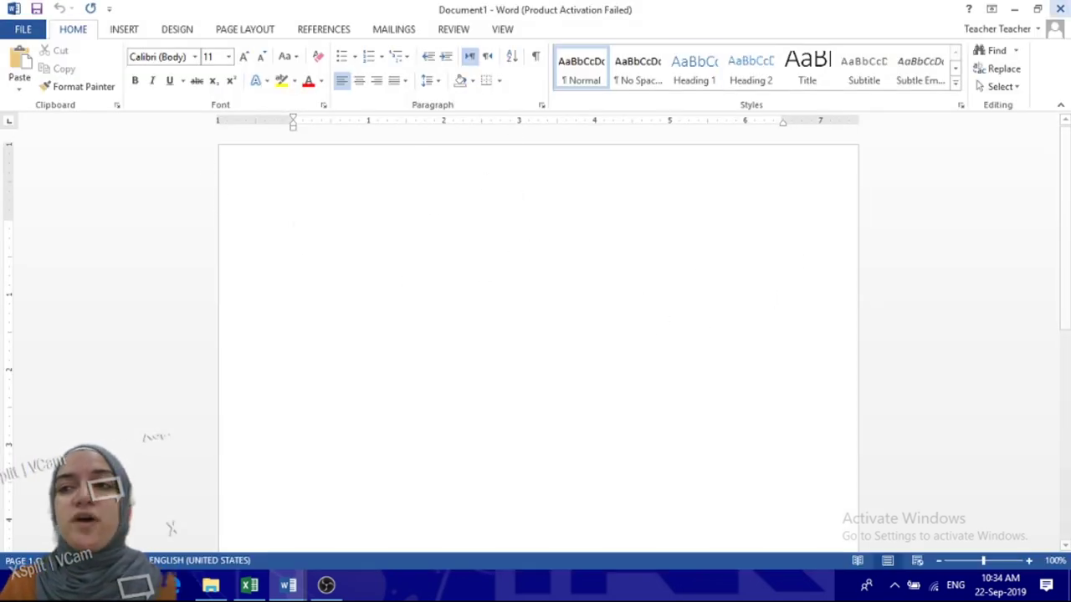
key("alt+Tab")
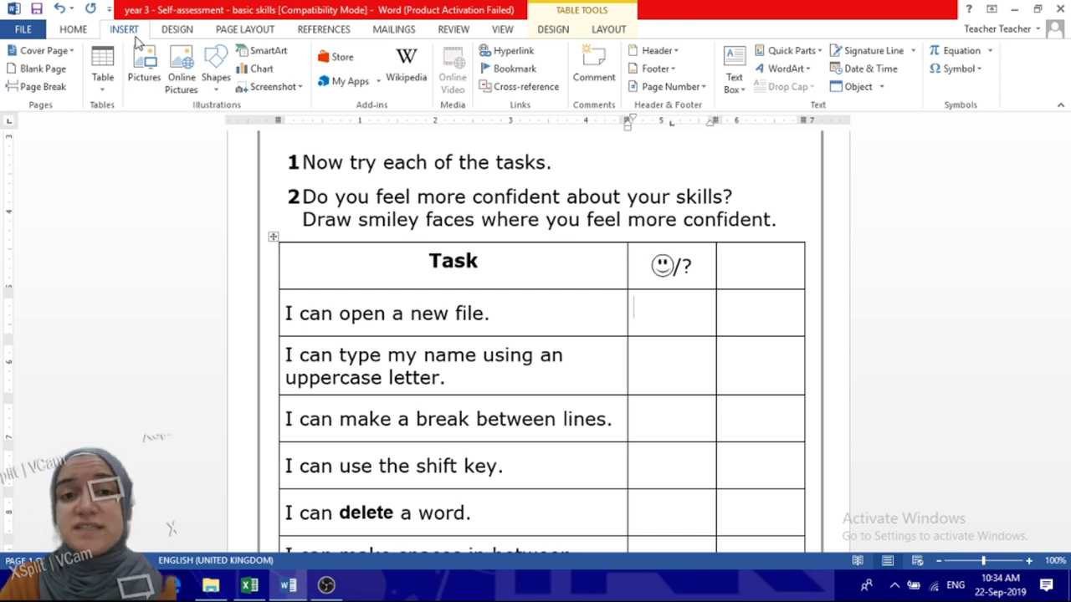
- Insert a smiley face symbol in the cell beside "I can open a new file."
left_click(953, 71)
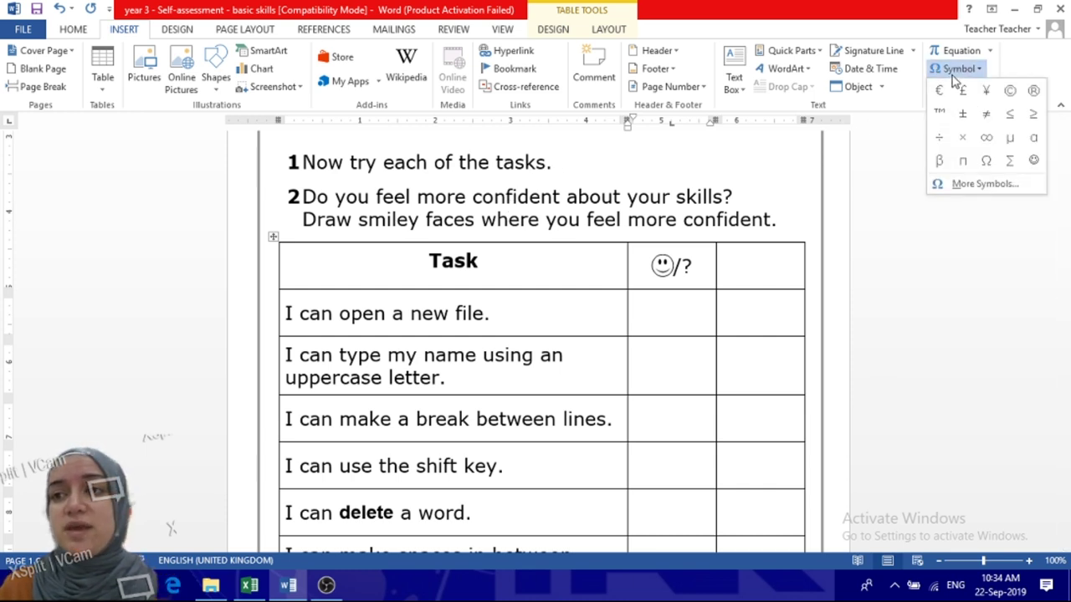
left_click(1034, 160)
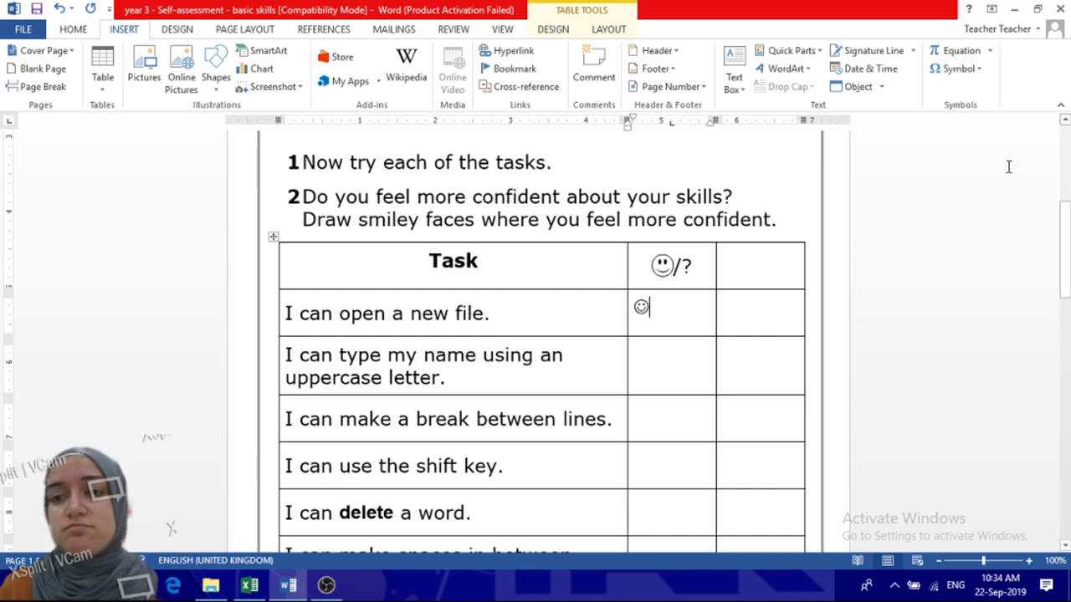
- Enter "?" in the smiley/? column for the task about typing a name using an uppercase letter
left_click(685, 365)
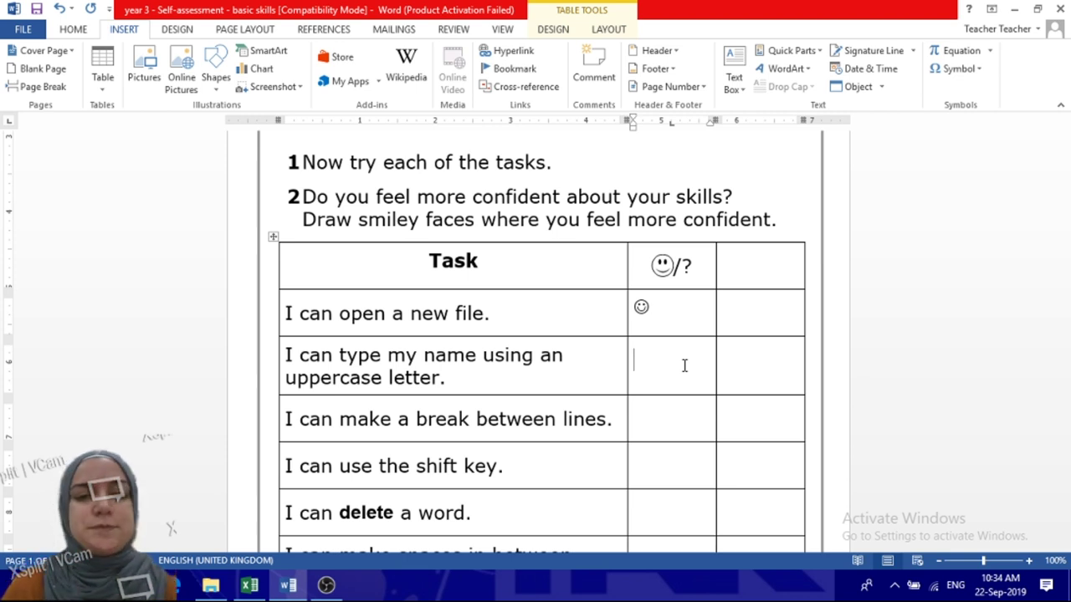
left_click(370, 419)
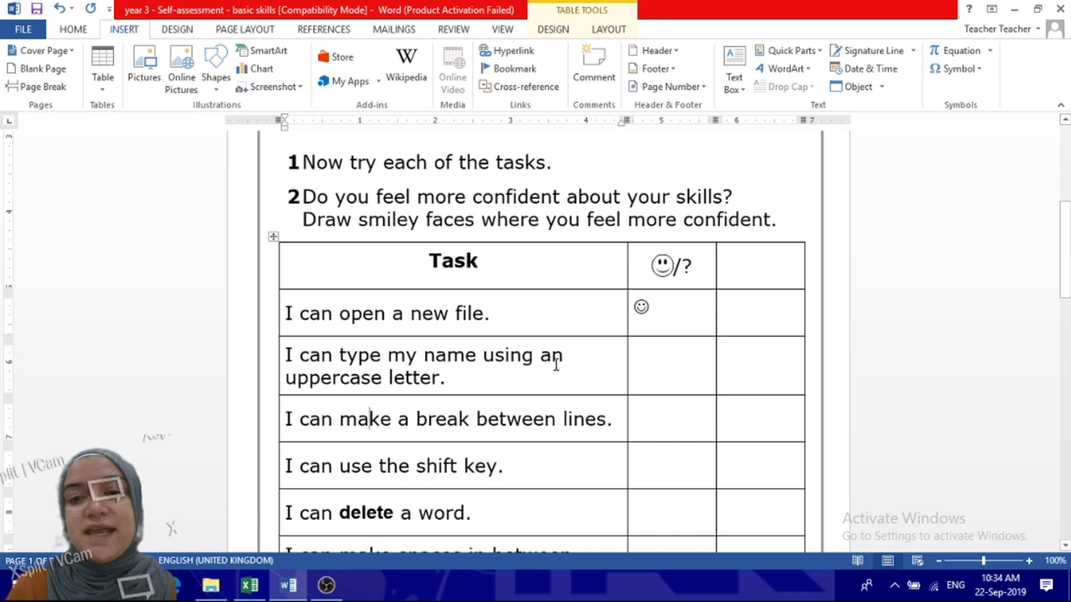
left_click_drag(451, 377, 293, 343)
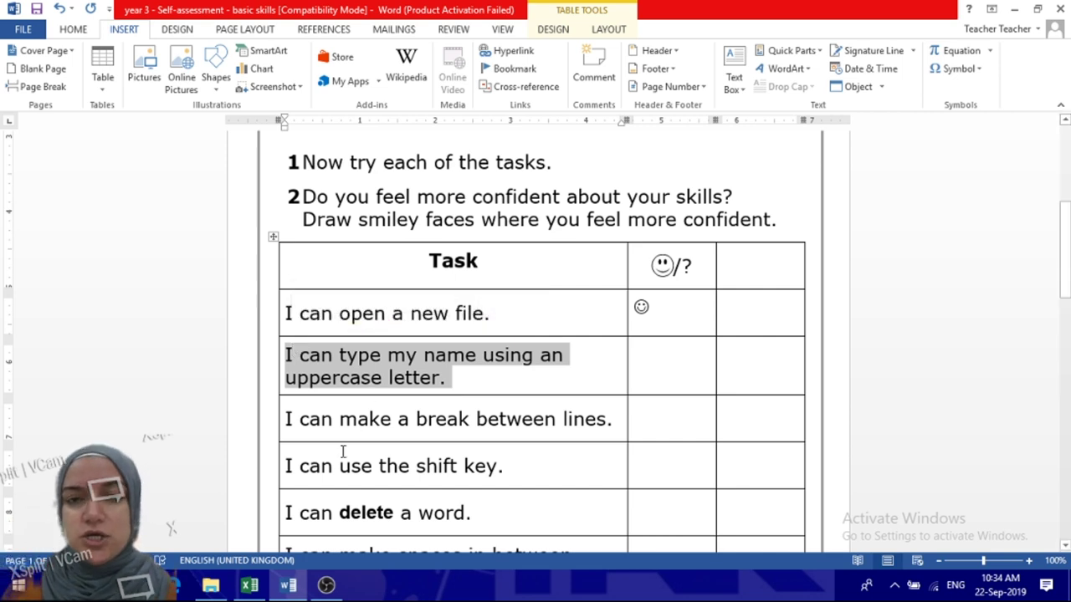
left_click(483, 384)
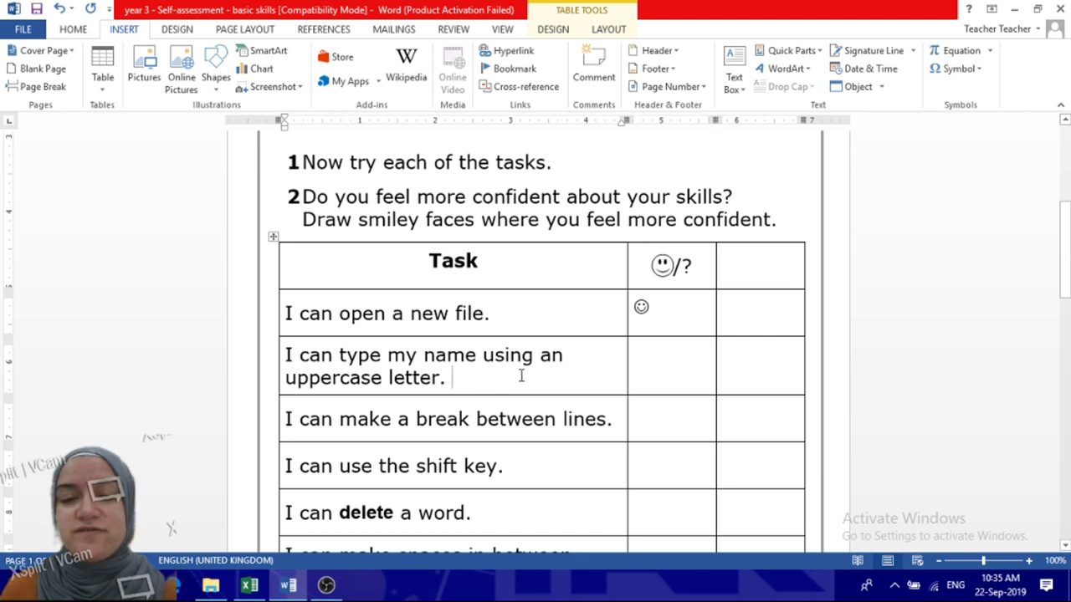
left_click(653, 362)
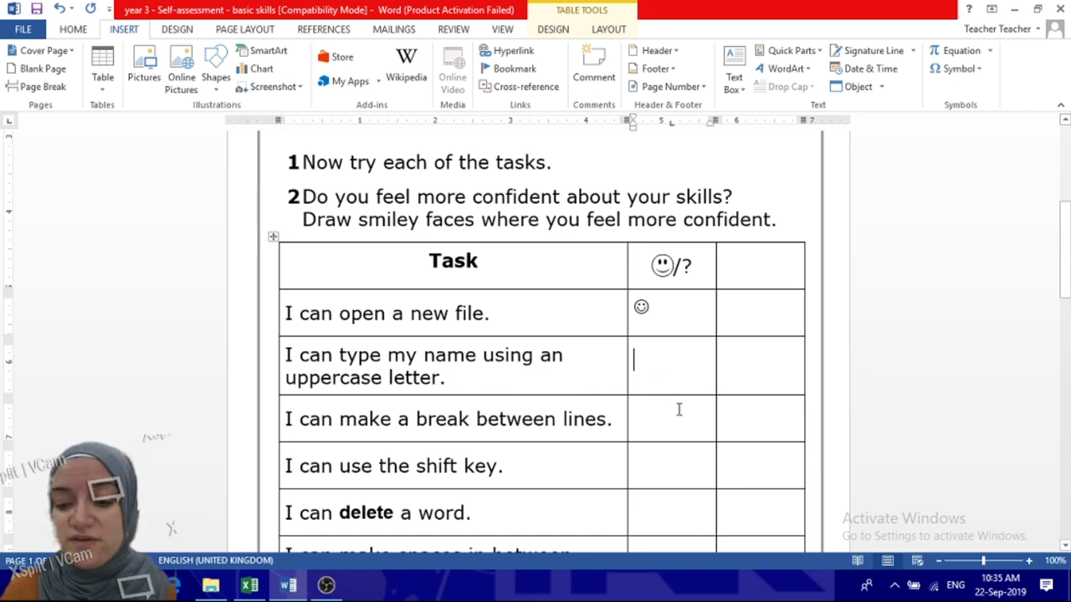
type("?")
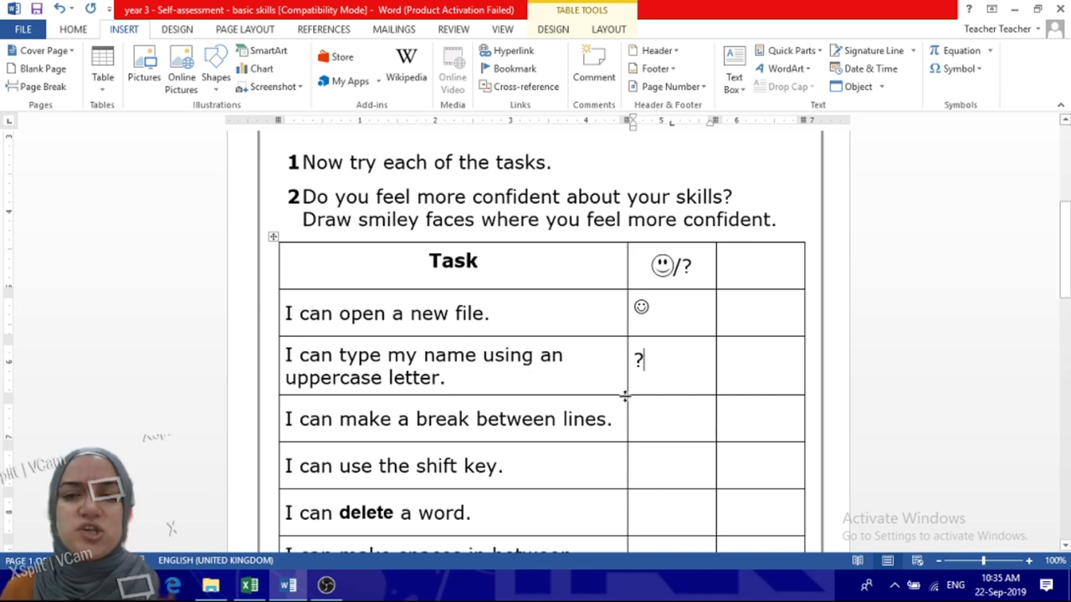
- Enter the comment "I don know what is upper case" in the blank column beside the uppercase-letter task
scroll(624, 395, "down", 2)
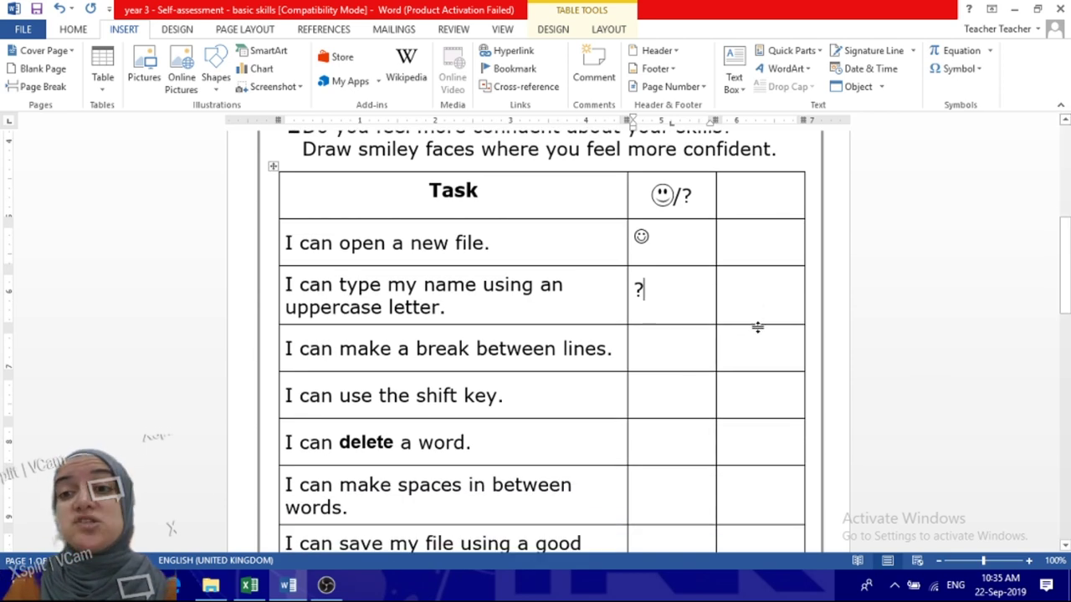
left_click(741, 296)
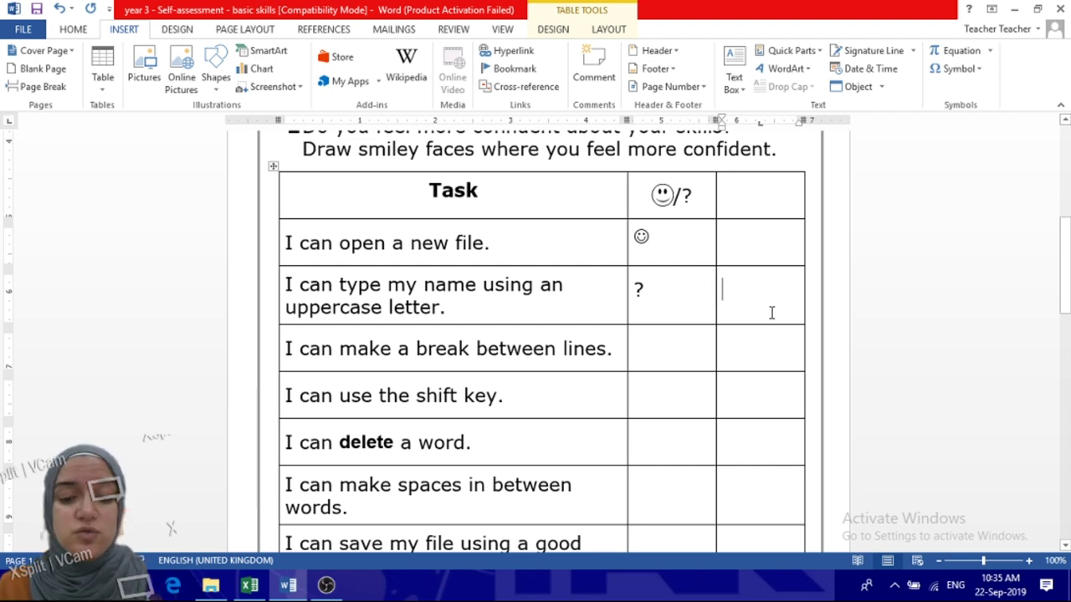
type("I don kno")
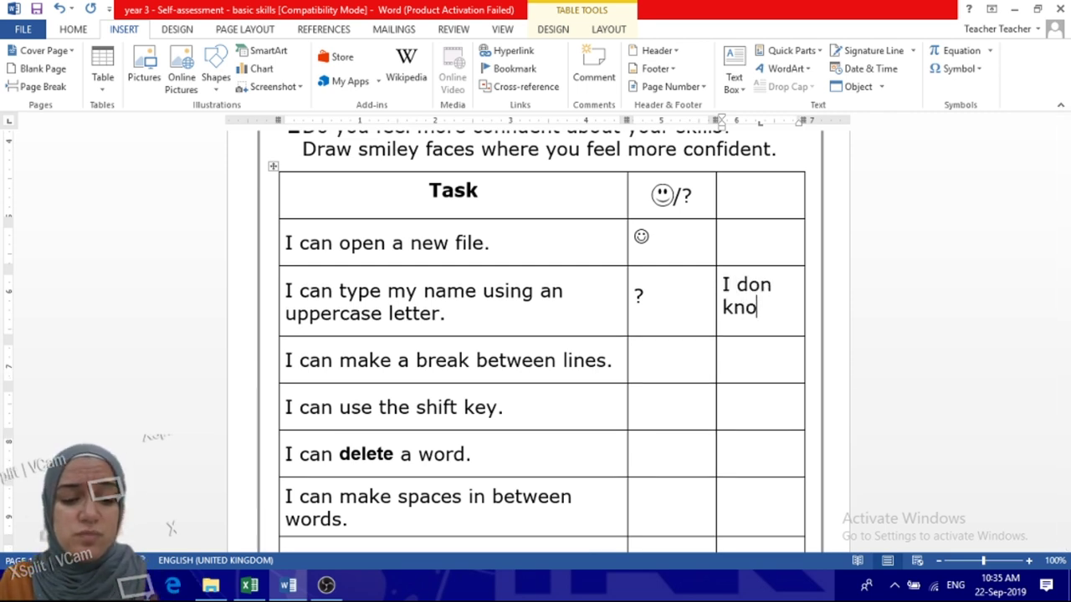
type("w what ")
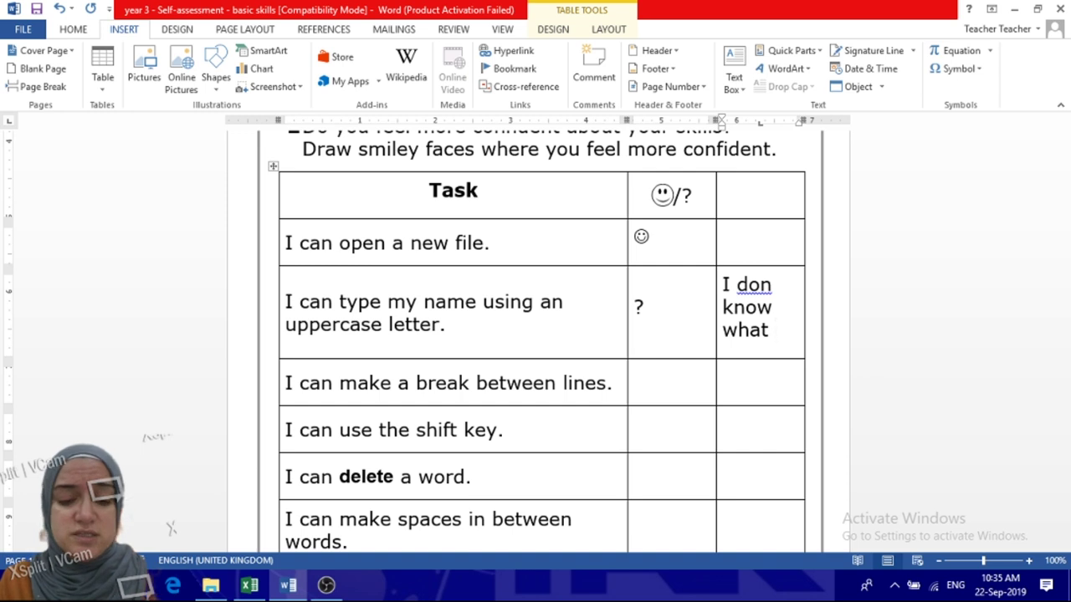
type("is upper cas")
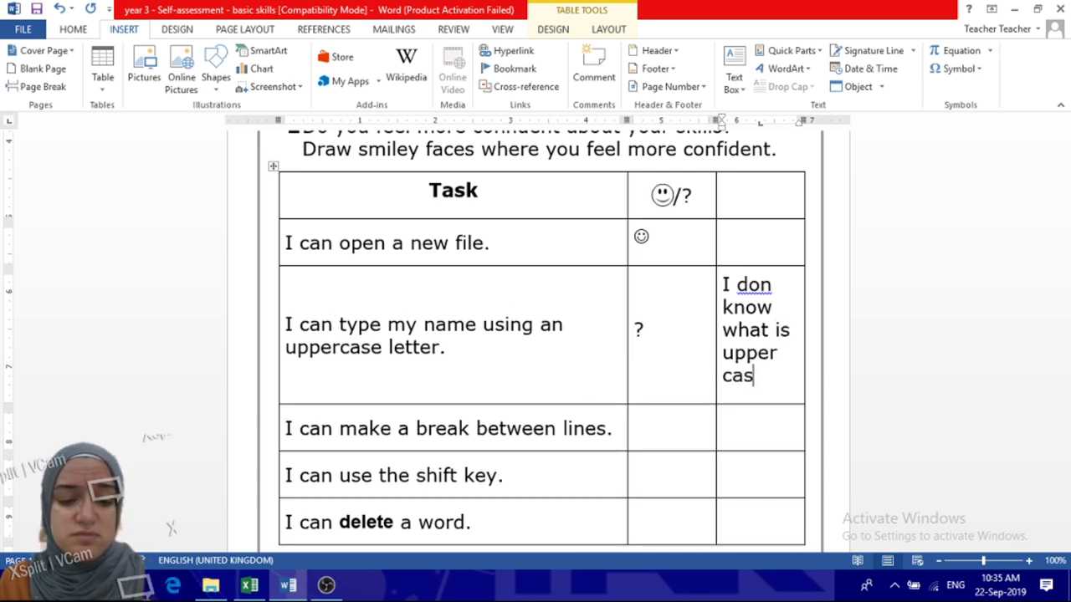
type("e")
- Reduce the font size of the comment beside the uppercase-letter task to 8
left_click_drag(789, 377, 725, 284)
left_click(66, 27)
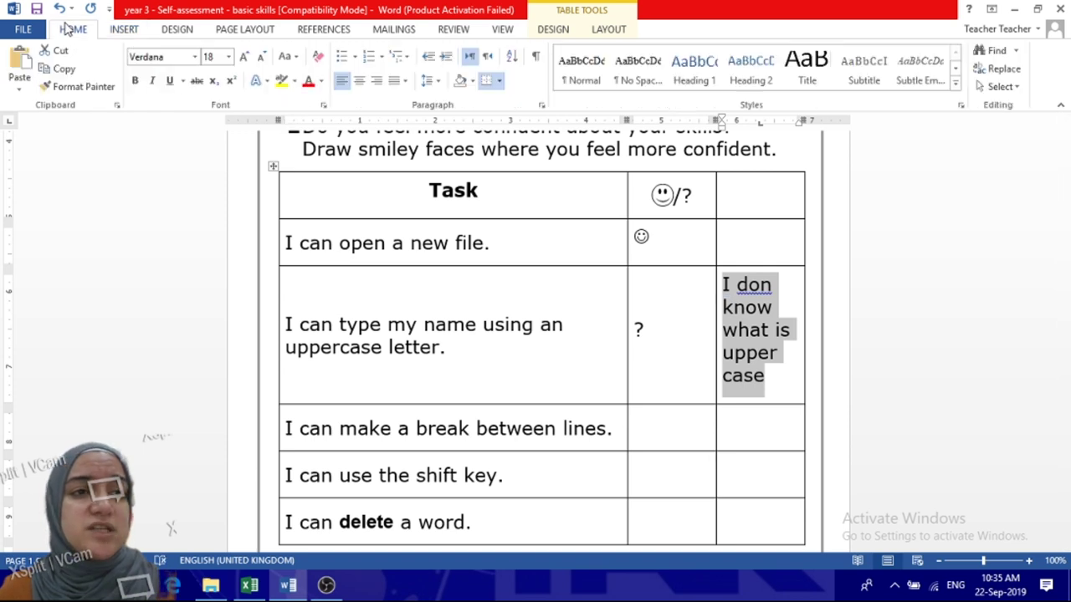
left_click(228, 56)
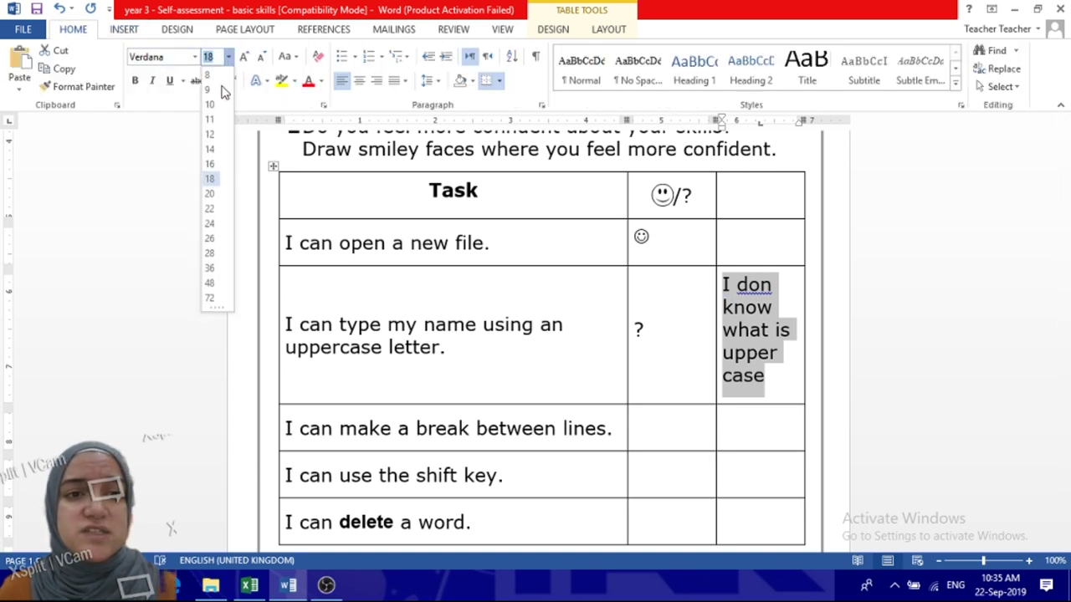
left_click(222, 91)
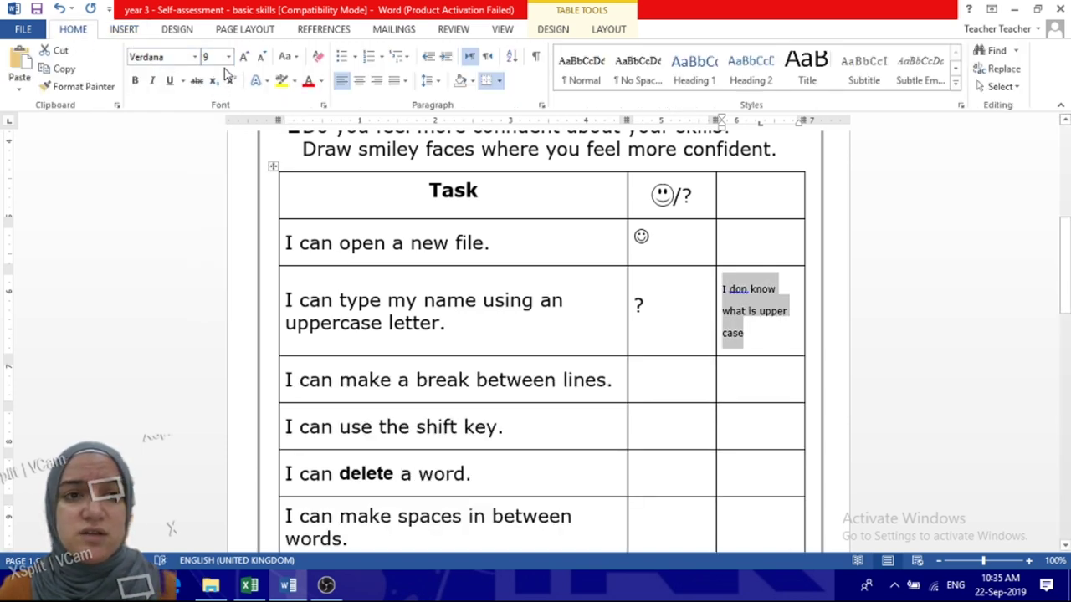
left_click(228, 56)
left_click(214, 79)
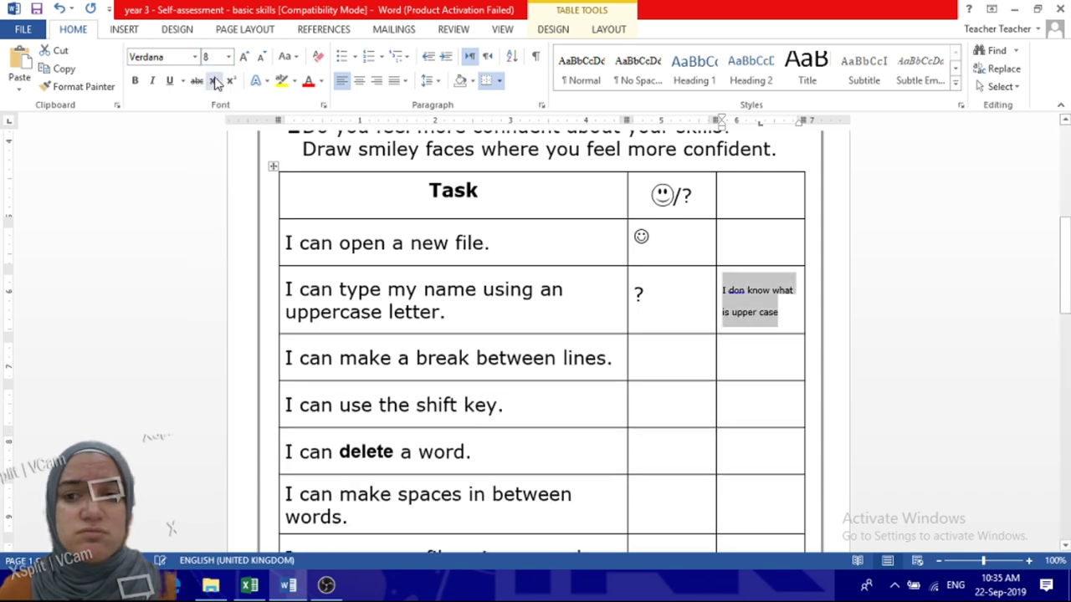
- Delete the whole comment from the blank column beside the uppercase-letter task
left_click(678, 358)
scroll(677, 358, "up", 3)
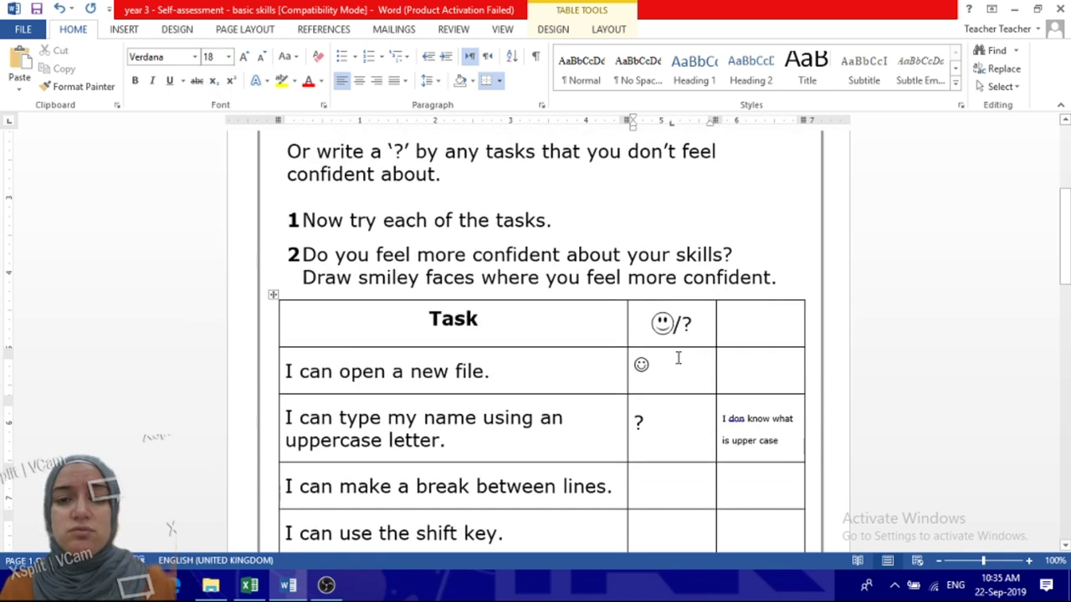
scroll(678, 358, "down", 4)
scroll(677, 358, "down", 4)
scroll(677, 358, "up", 3)
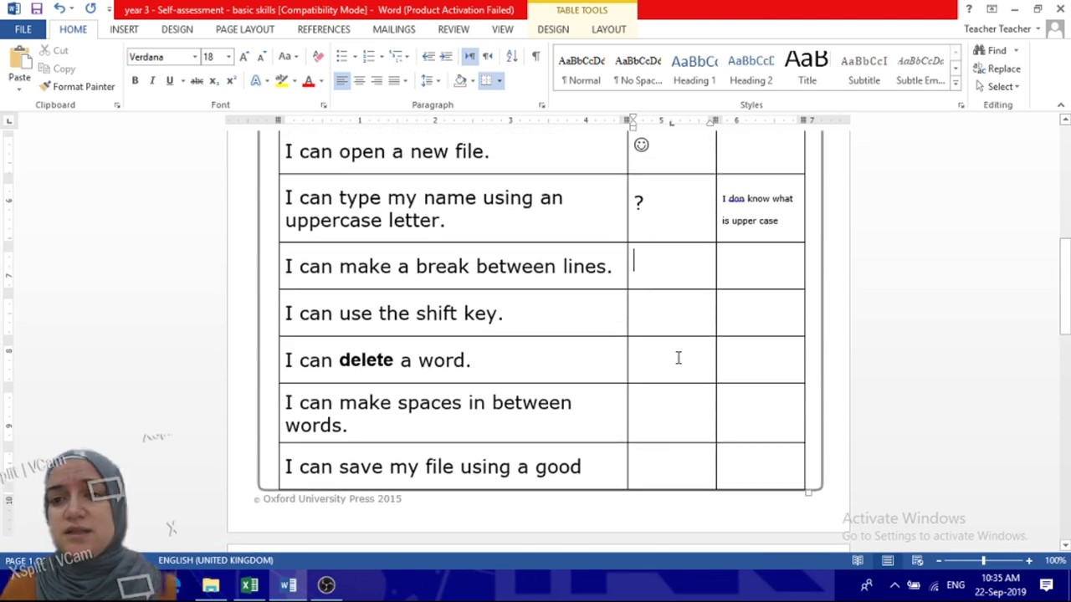
left_click(755, 240)
left_click(744, 199)
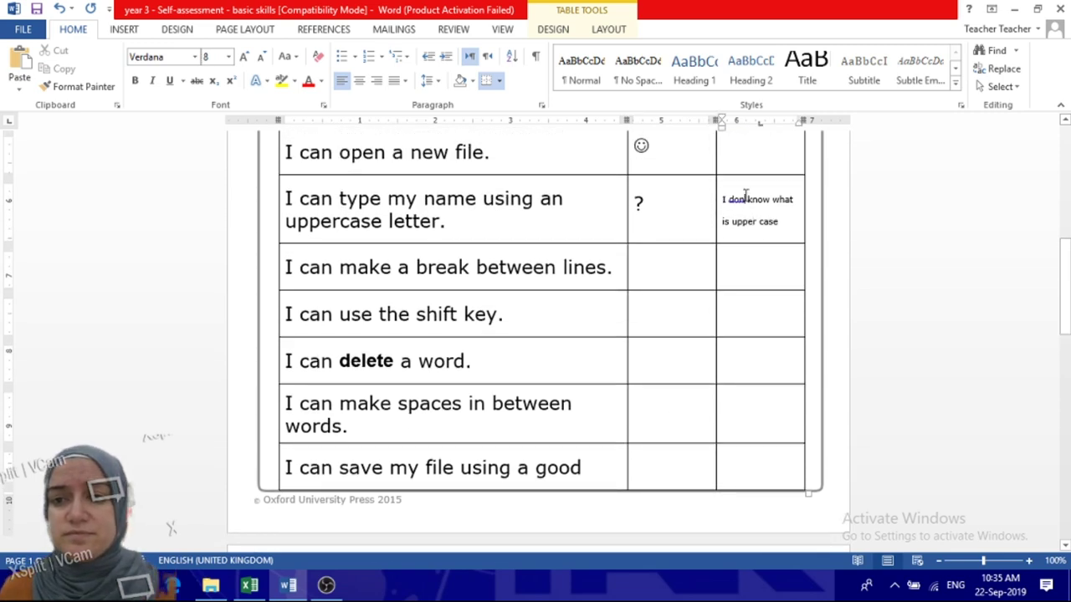
scroll(650, 263, "up", 1)
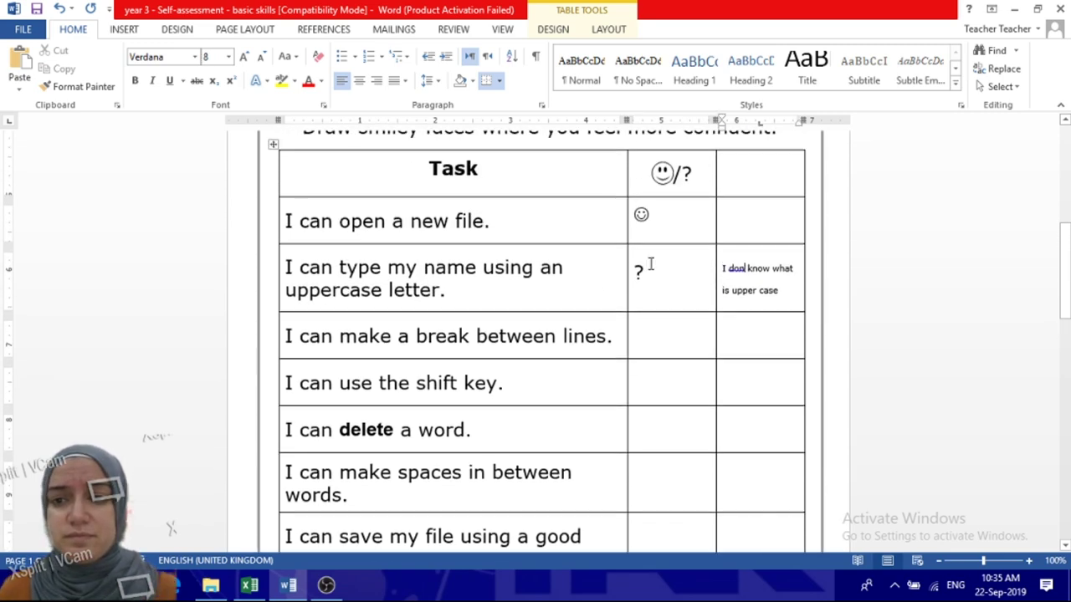
left_click_drag(784, 296, 726, 267)
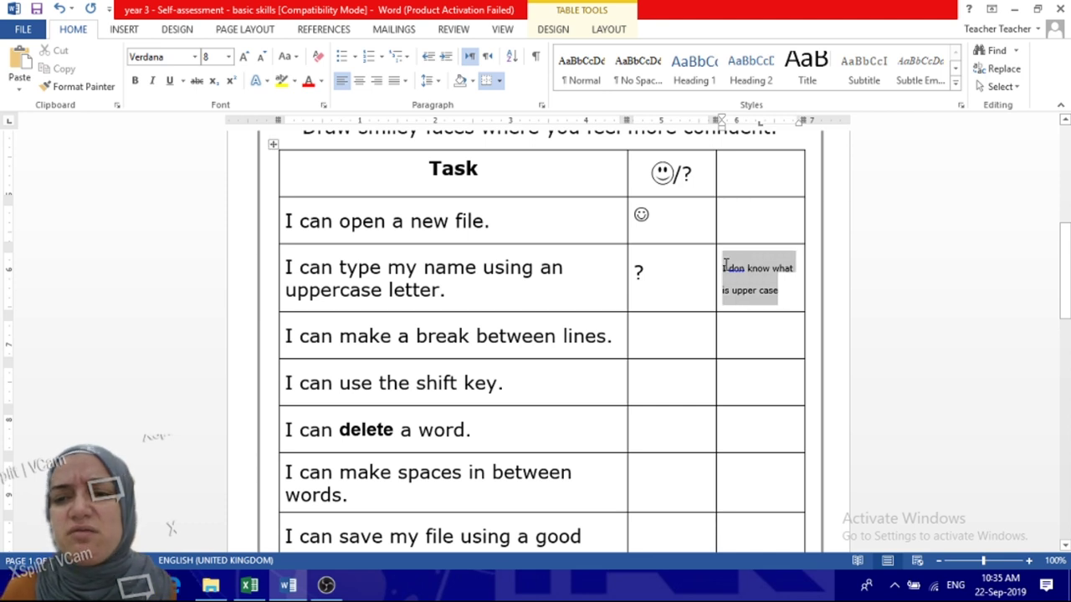
key("Delete")
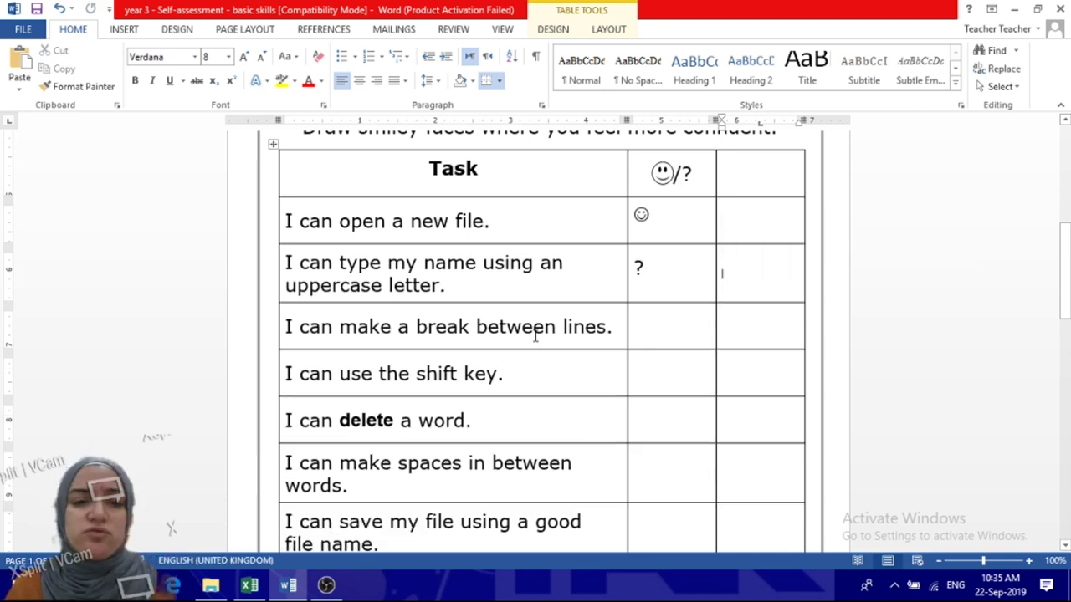
- Insert a smiley face symbol in the smiley/? cell beside "I can make a break between lines."
left_click(652, 338)
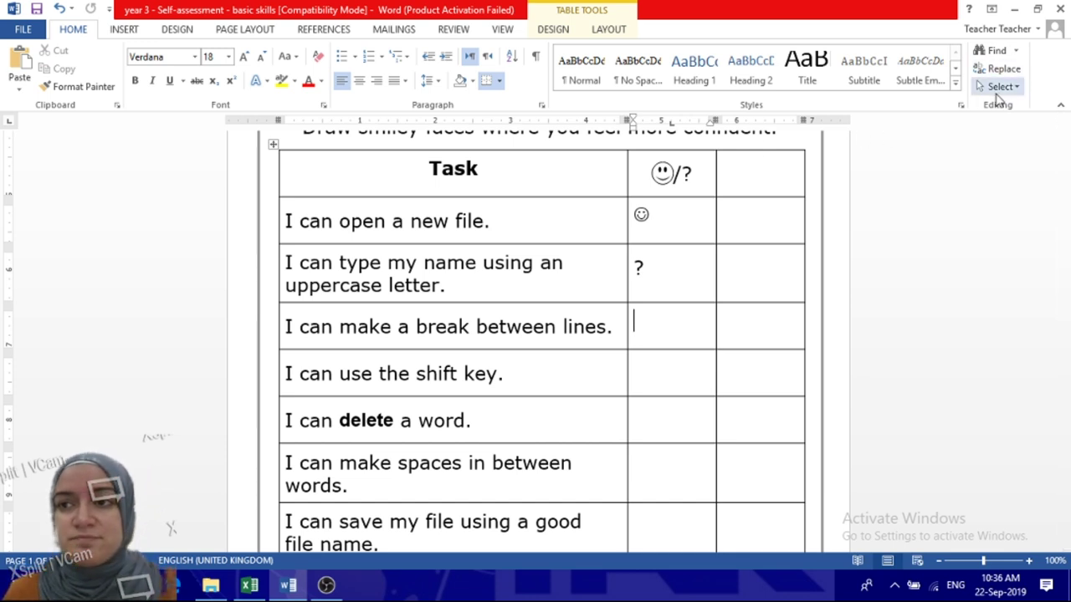
left_click(134, 31)
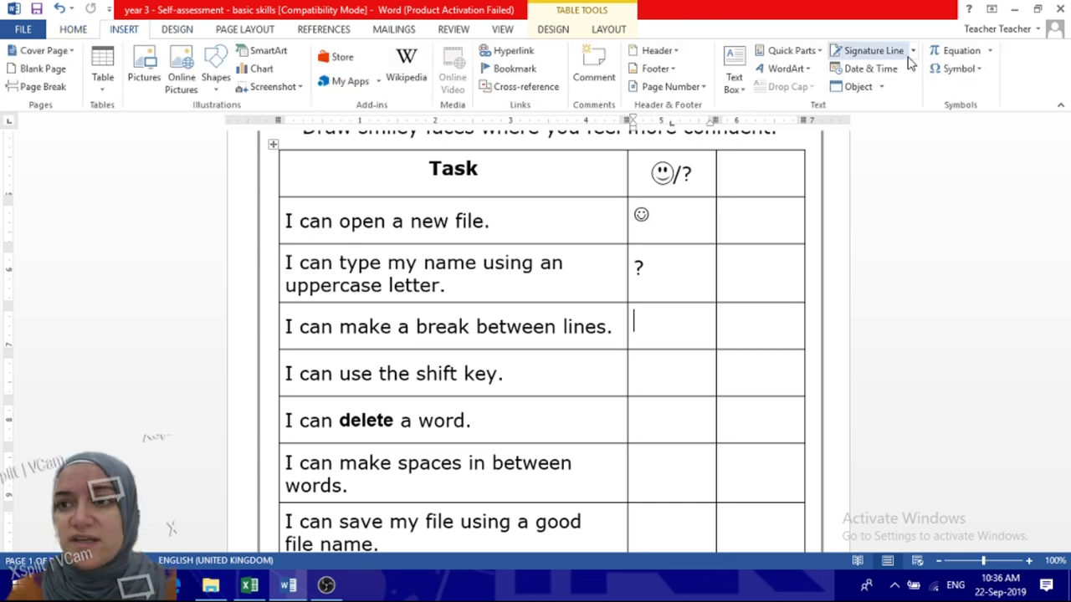
left_click(937, 69)
left_click(939, 85)
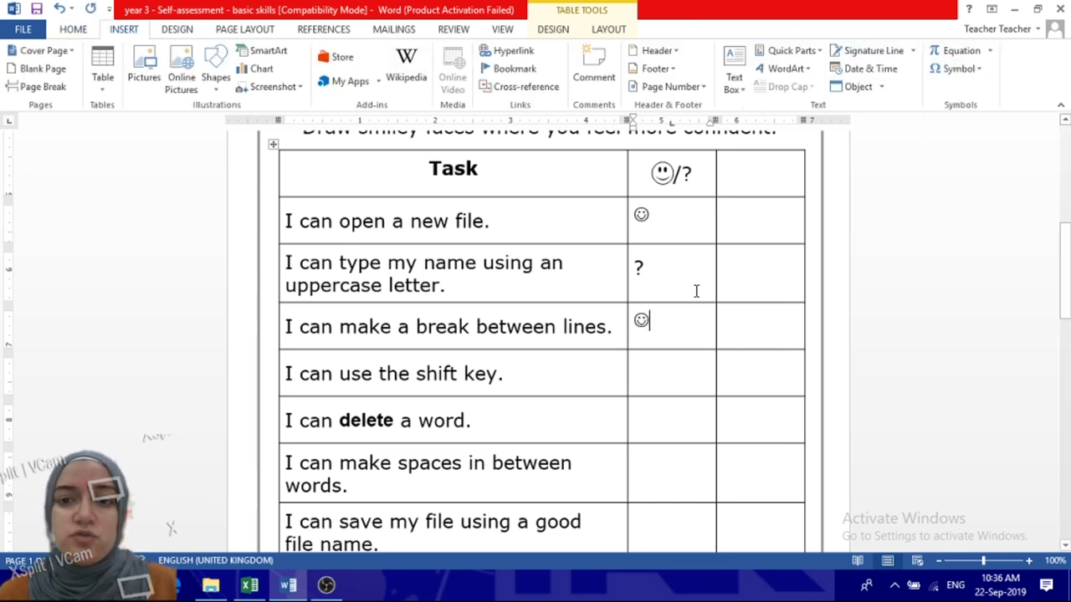
- Insert a smiley face symbol in the smiley/? cell beside "I can use the shift key."
scroll(696, 291, "down", 2)
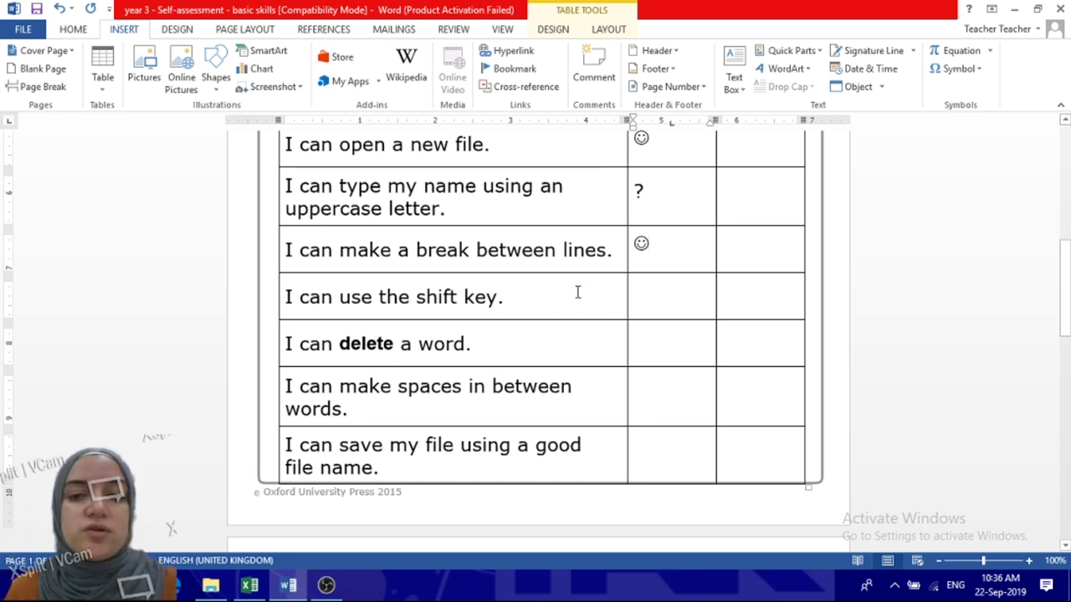
left_click(668, 314)
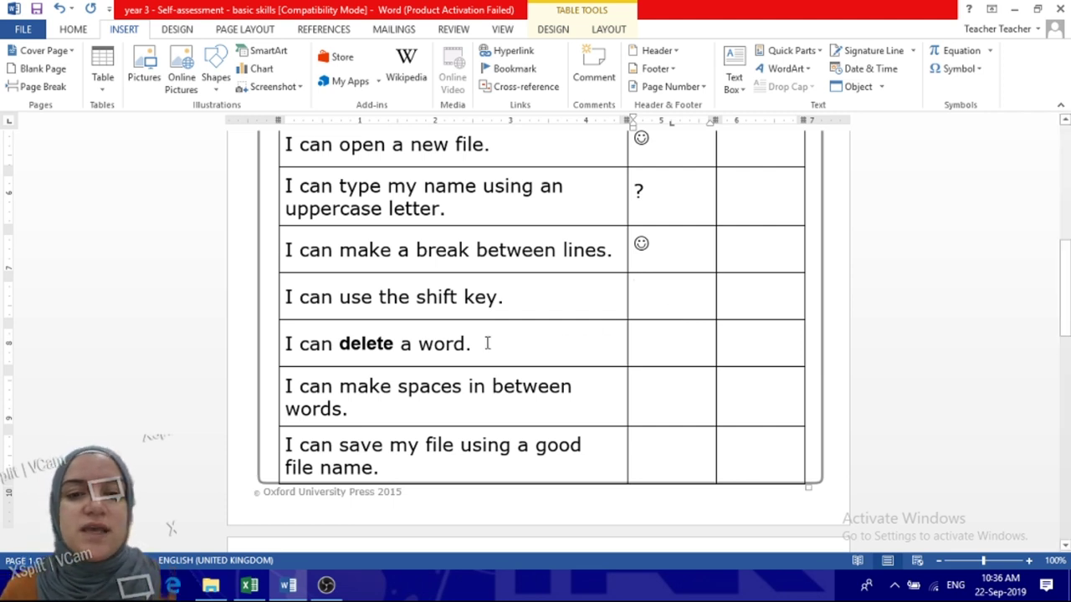
left_click(672, 344)
left_click(663, 298)
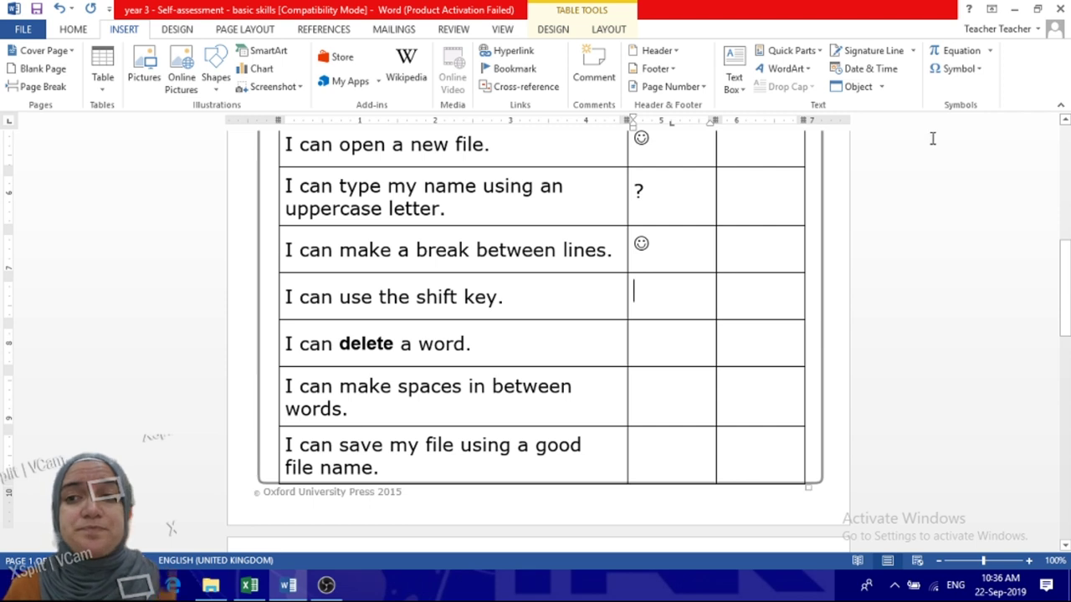
left_click(959, 69)
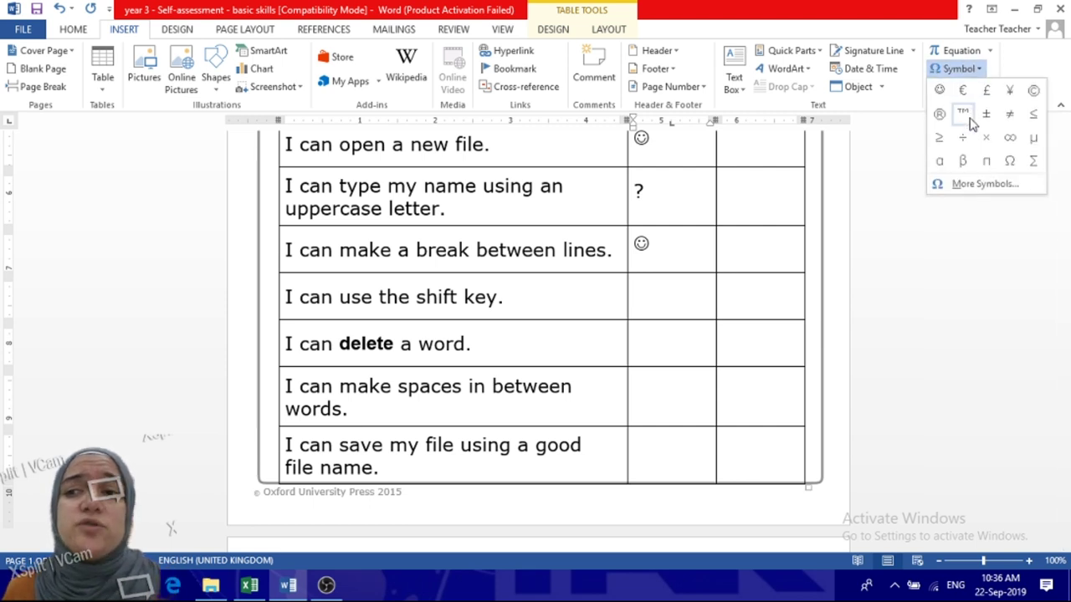
left_click(939, 90)
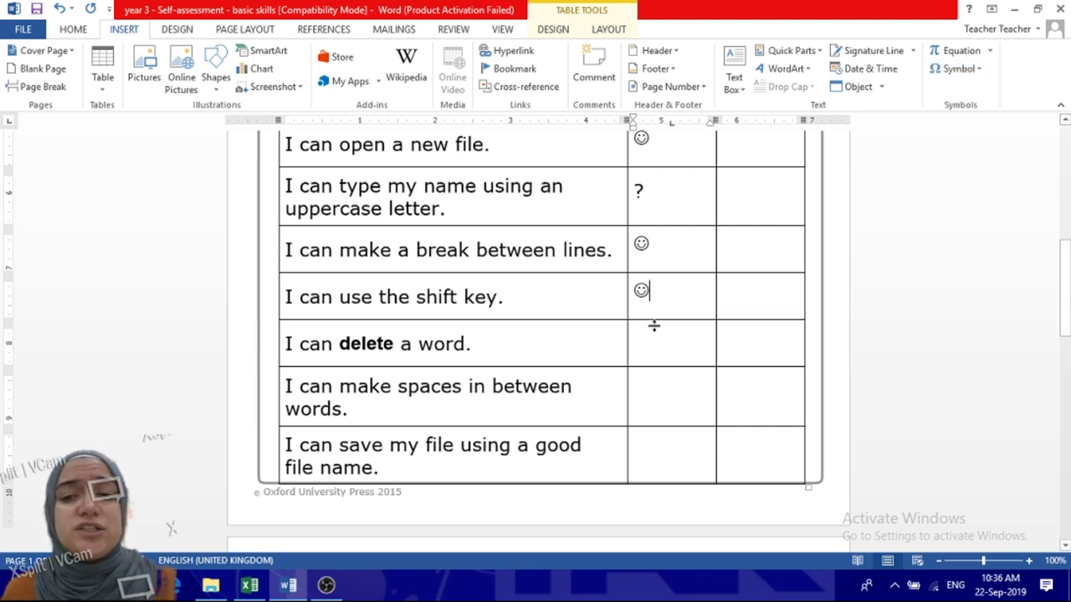
- Insert a smiley face symbol in the smiley/? cell beside "I can delete a word."
left_click(648, 338)
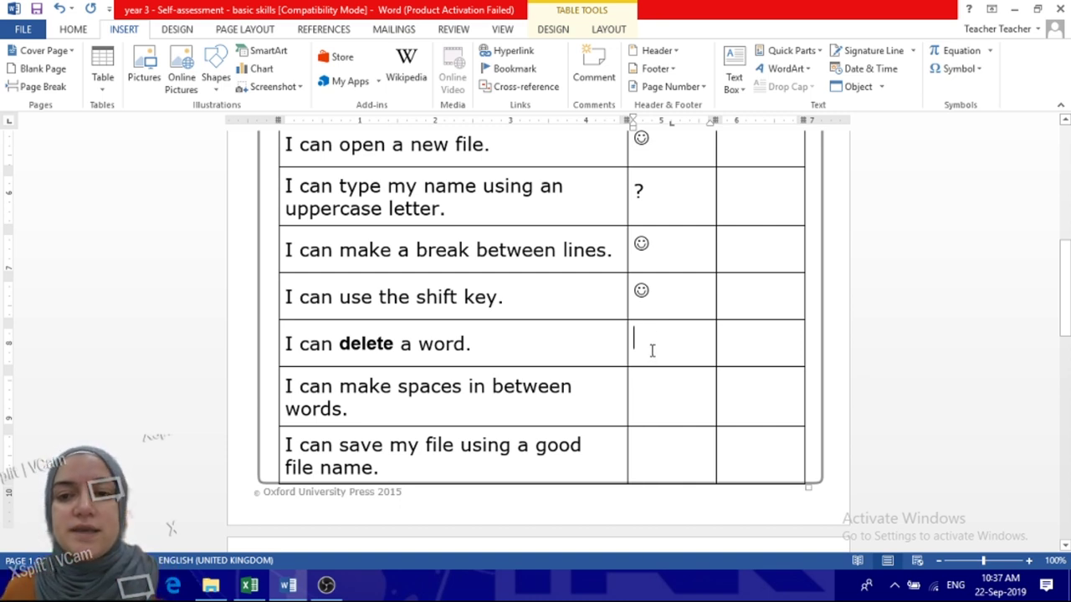
left_click(959, 69)
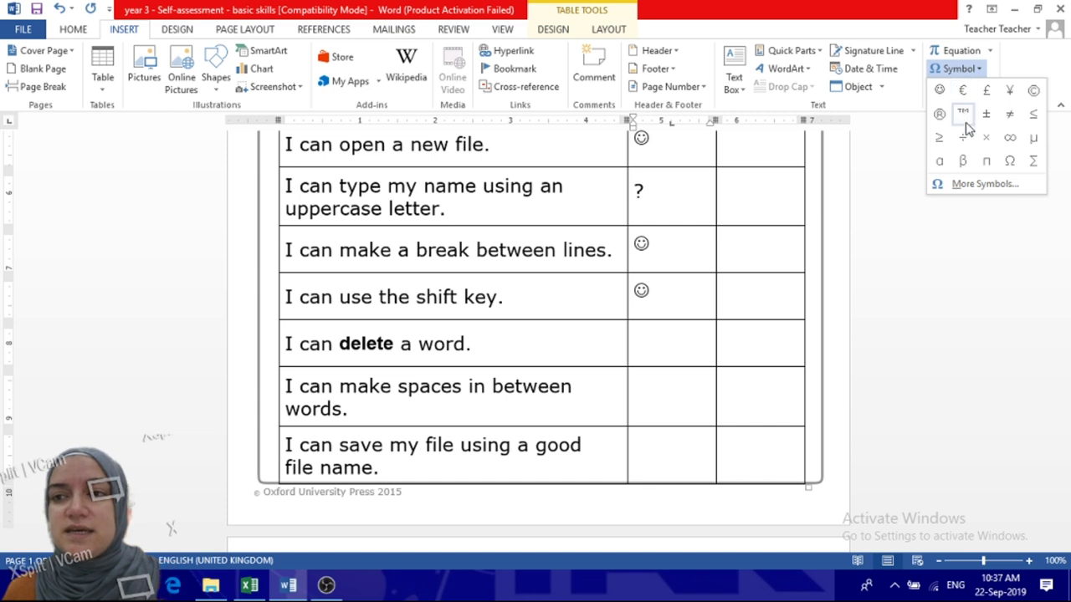
left_click(940, 89)
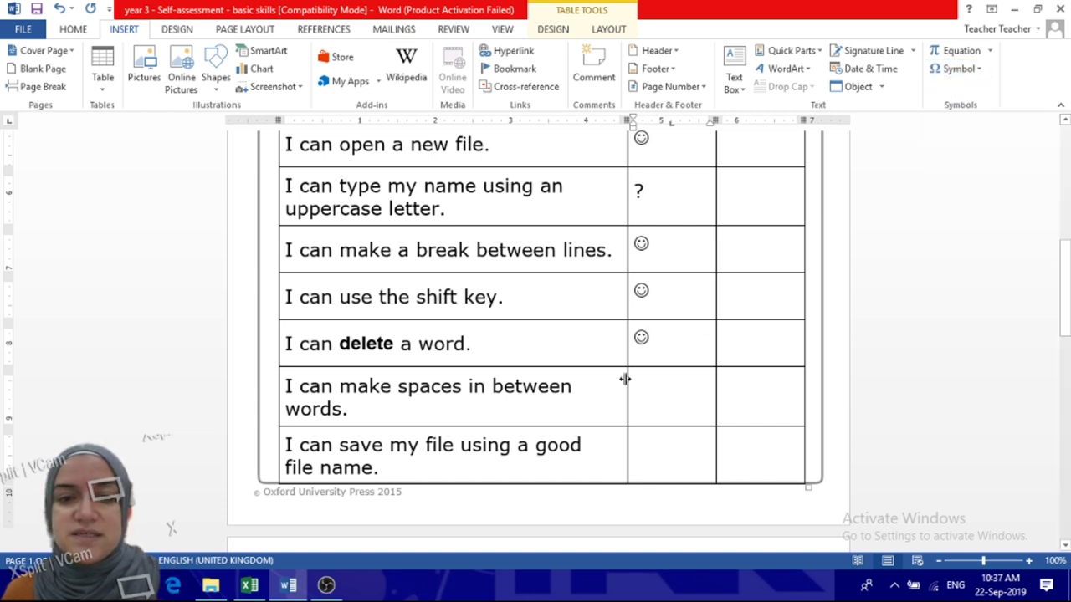
- Insert a smiley face symbol beside "I can make spaces in between words." and enter "?" beside the task about saving with a good file name
left_click(661, 393)
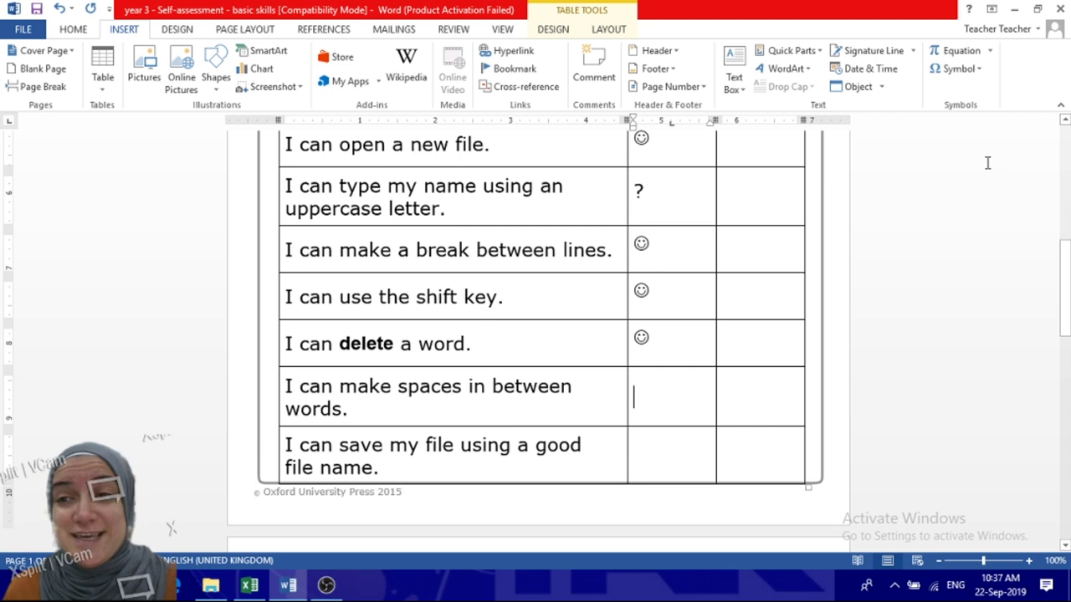
left_click(956, 69)
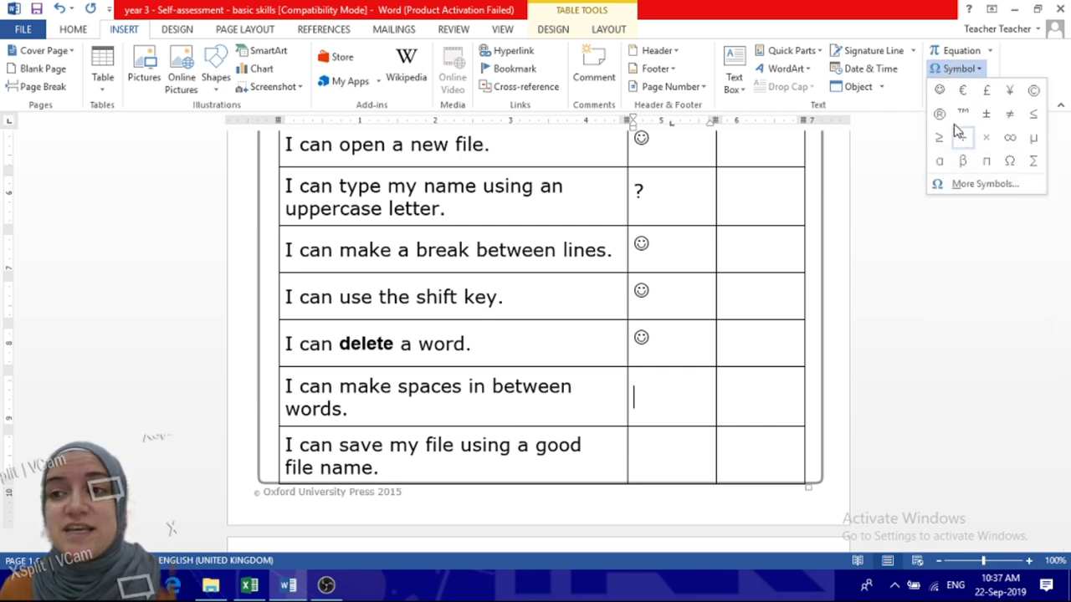
left_click(939, 90)
left_click(672, 447)
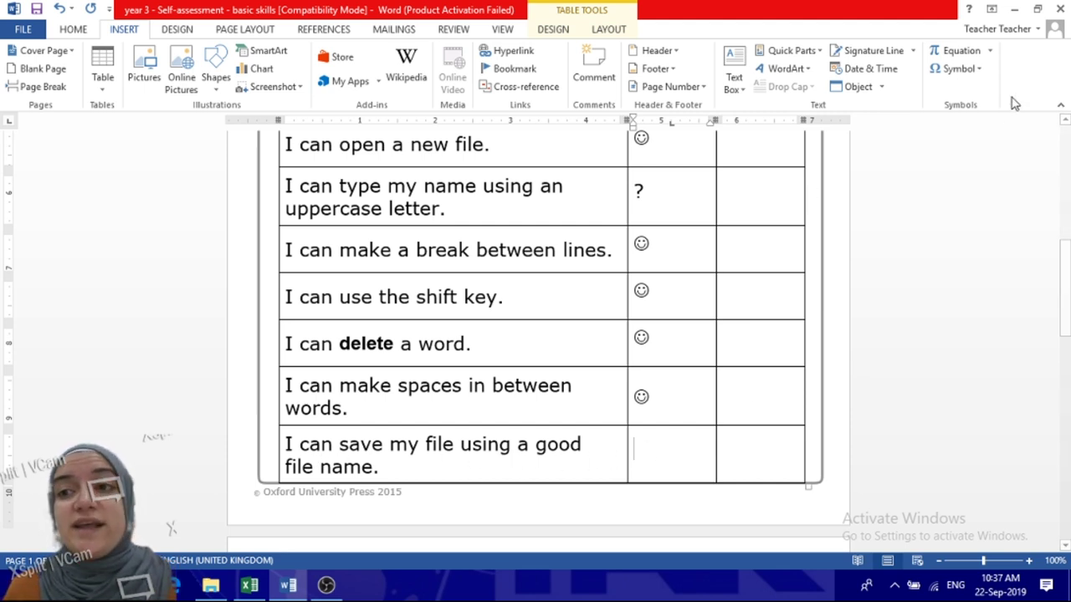
type("?")
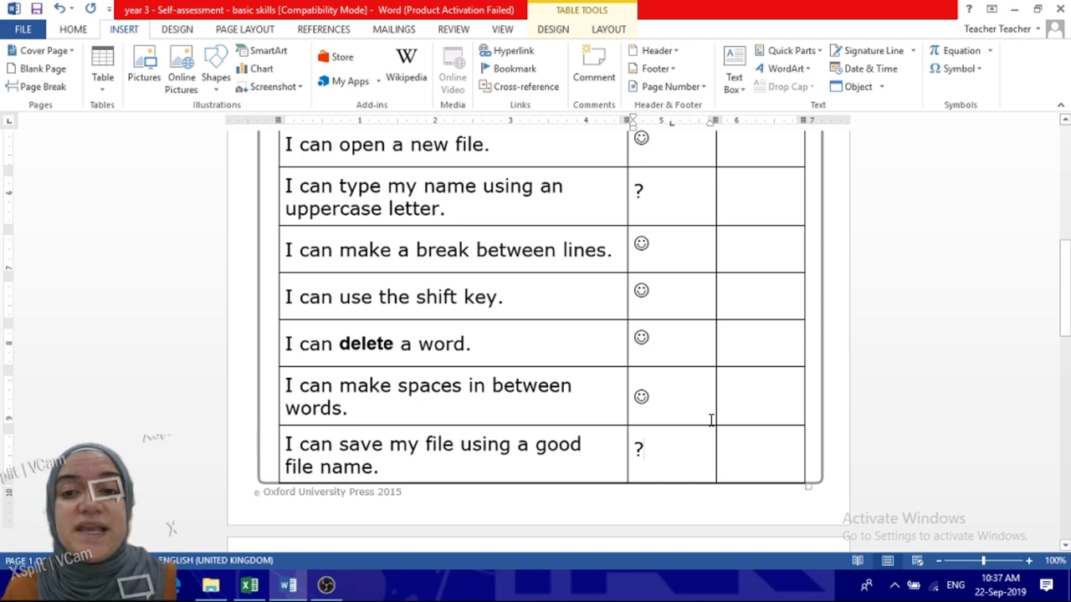
- Save the worksheet to the Desktop as a Word Document named "year 3 - Self-assessment - basic skills", accepting the upgrade to the newest file format
scroll(632, 280, "up", 2)
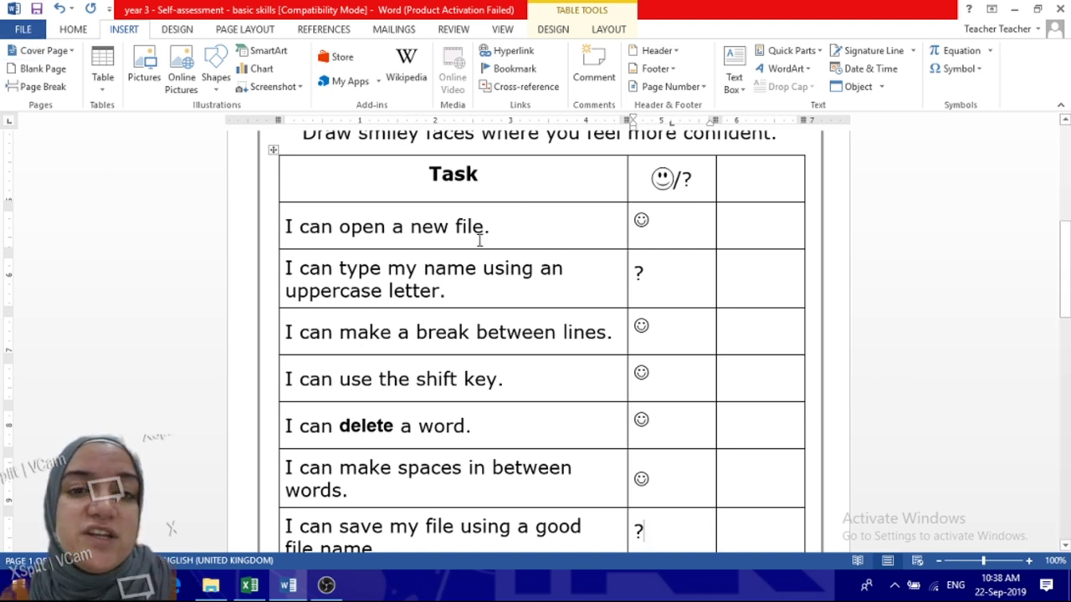
left_click(23, 30)
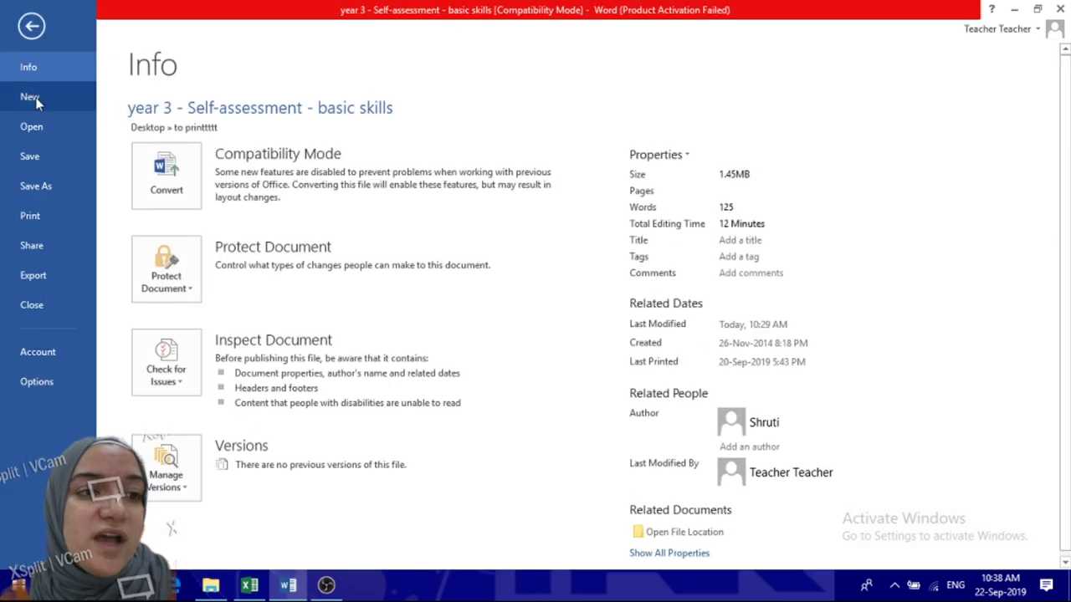
left_click(47, 187)
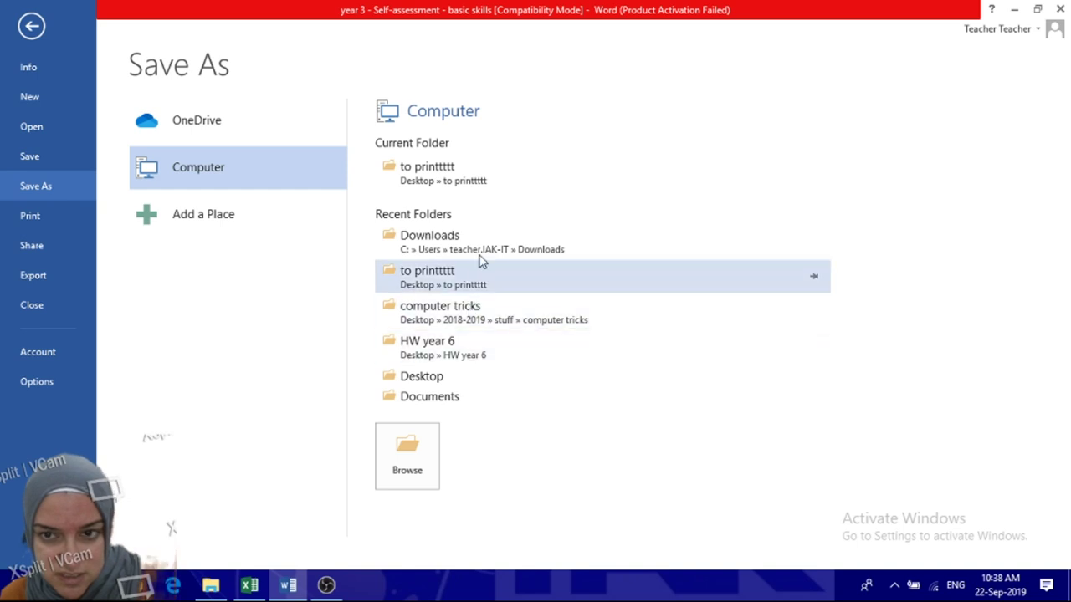
left_click(434, 452)
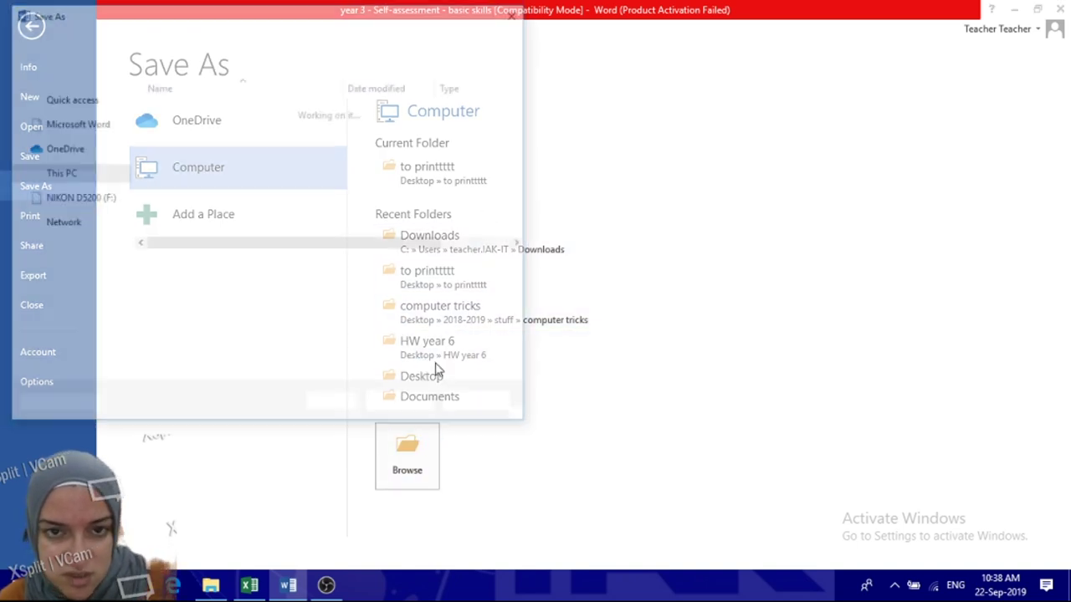
left_click(77, 133)
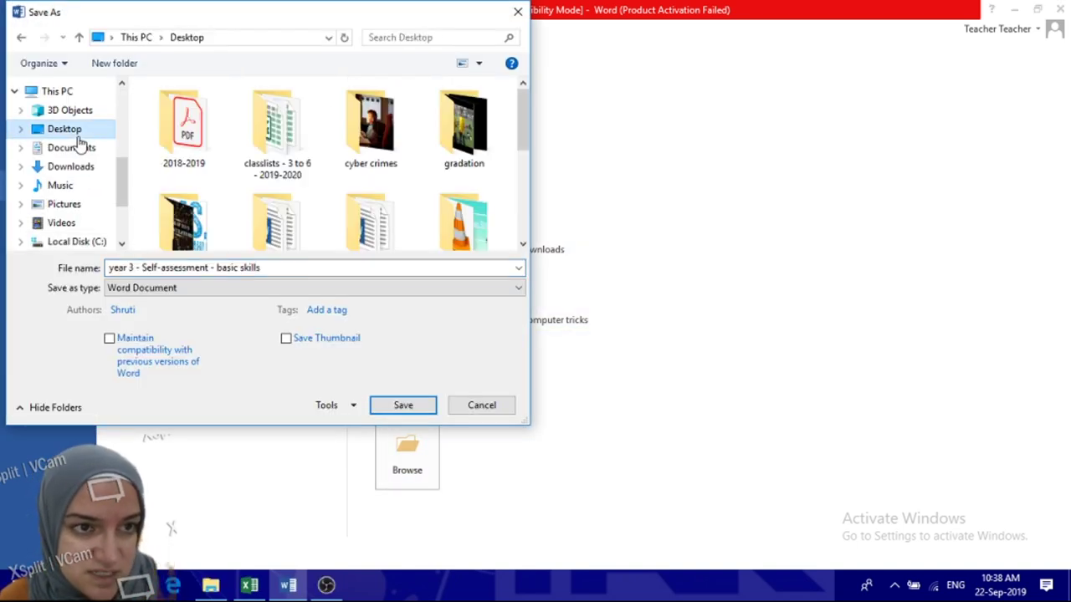
left_click(404, 409)
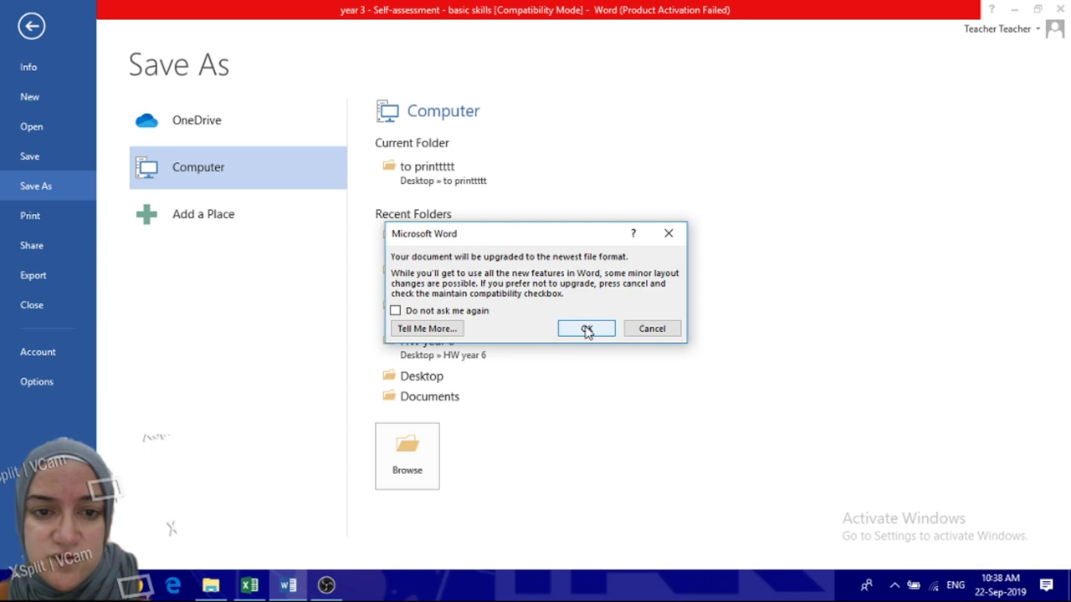
left_click(587, 329)
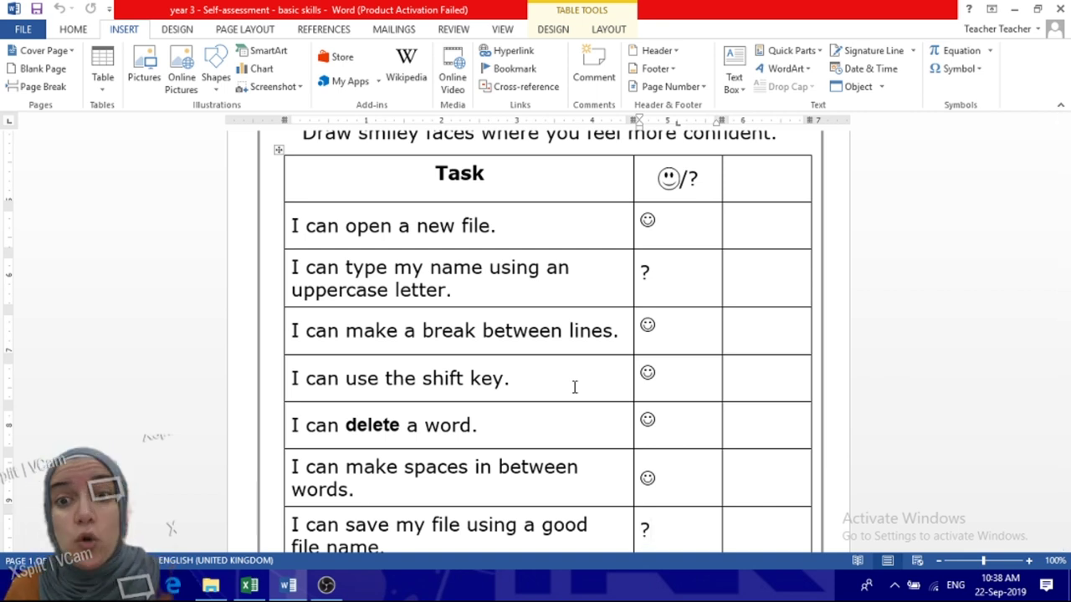
scroll(513, 185, "up", 3)
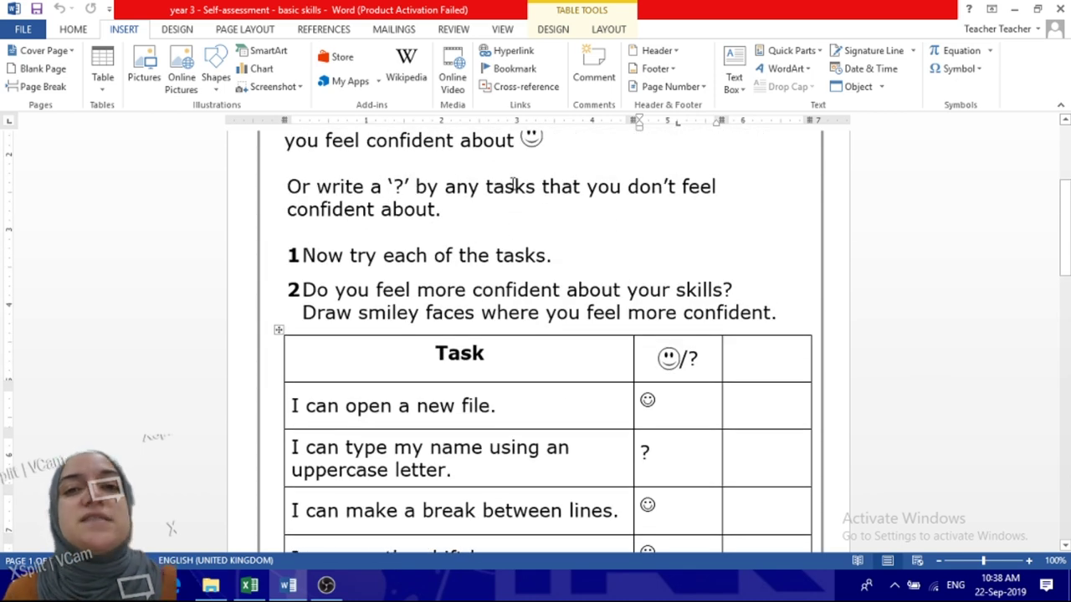